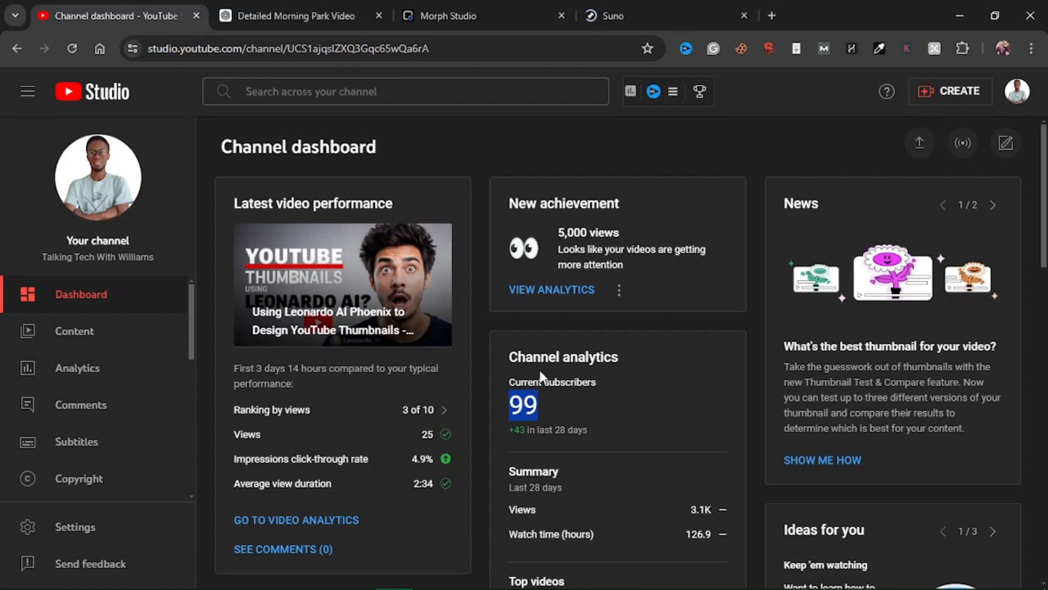
Step: Switch to the Morph Studio tab and view its home page
{"action": "left_click", "coordinate": [529, 405]}
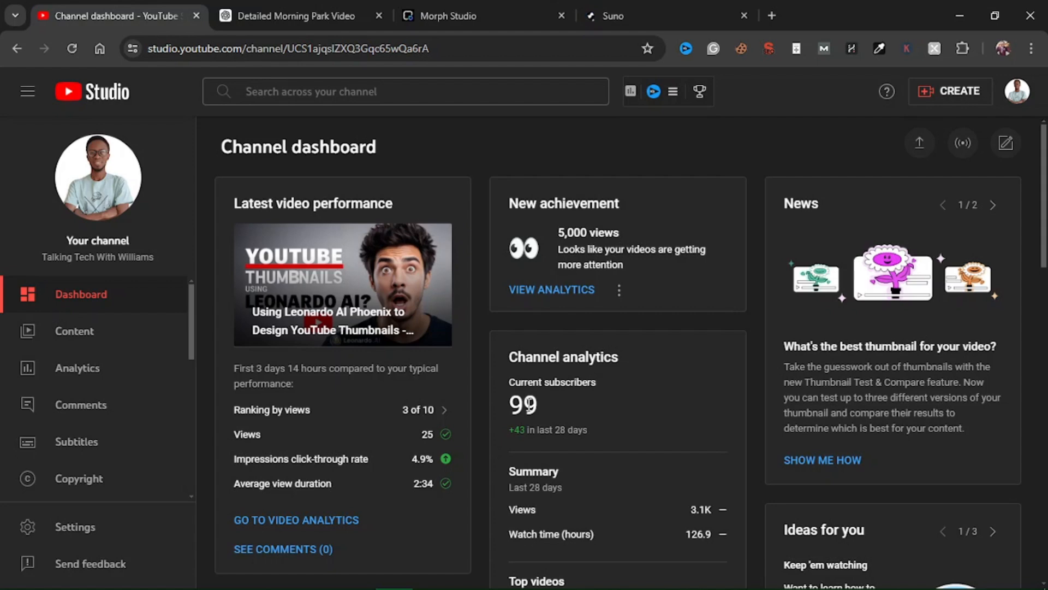
{"action": "left_click", "coordinate": [470, 17]}
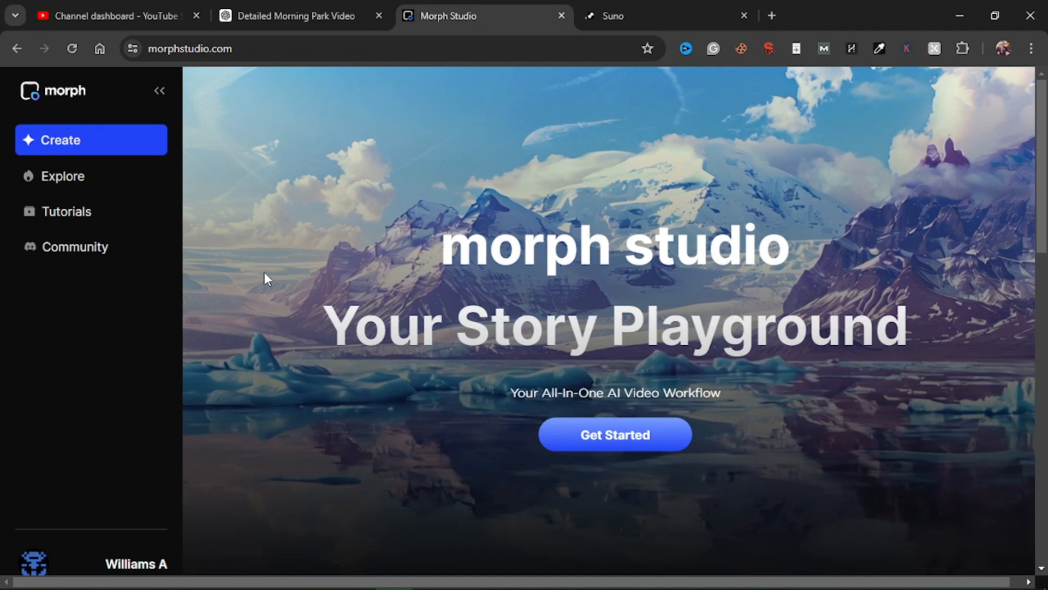
{"action": "left_click_drag", "start_coordinate": [443, 248], "coordinate": [754, 240]}
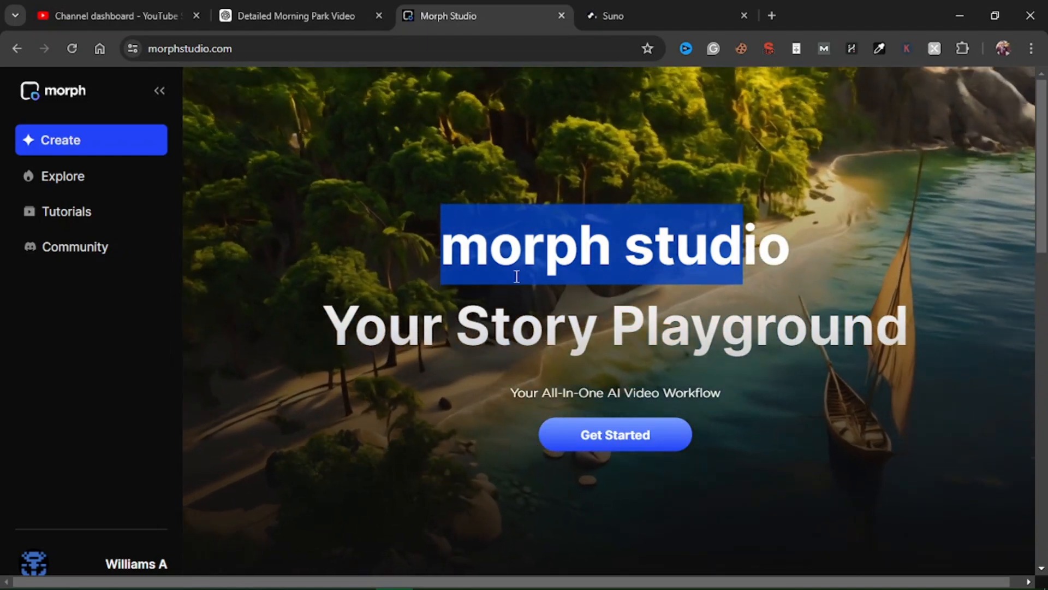
{"action": "left_click", "coordinate": [626, 297]}
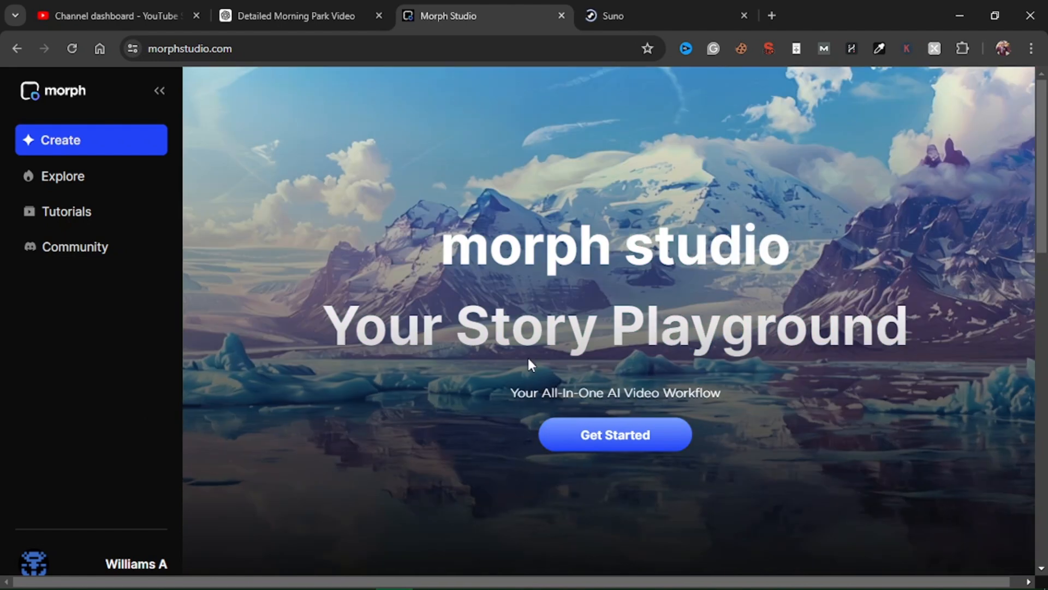
Step: Open the existing project "A Quiet Morning in the Park" from the library
{"action": "left_click", "coordinate": [594, 434]}
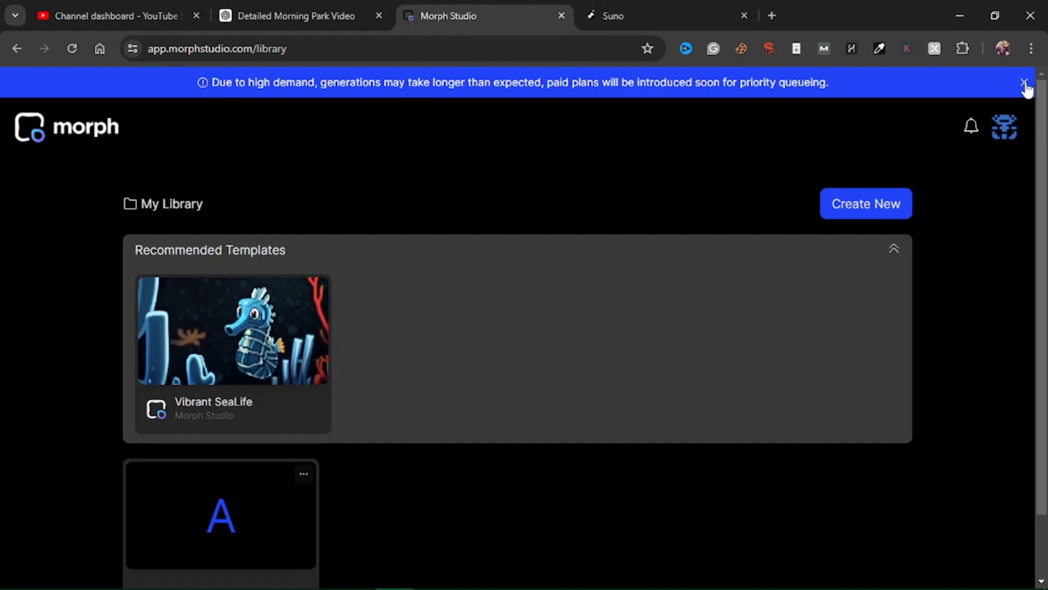
{"action": "scroll", "coordinate": [639, 287], "scroll_direction": "down", "scroll_amount": 2}
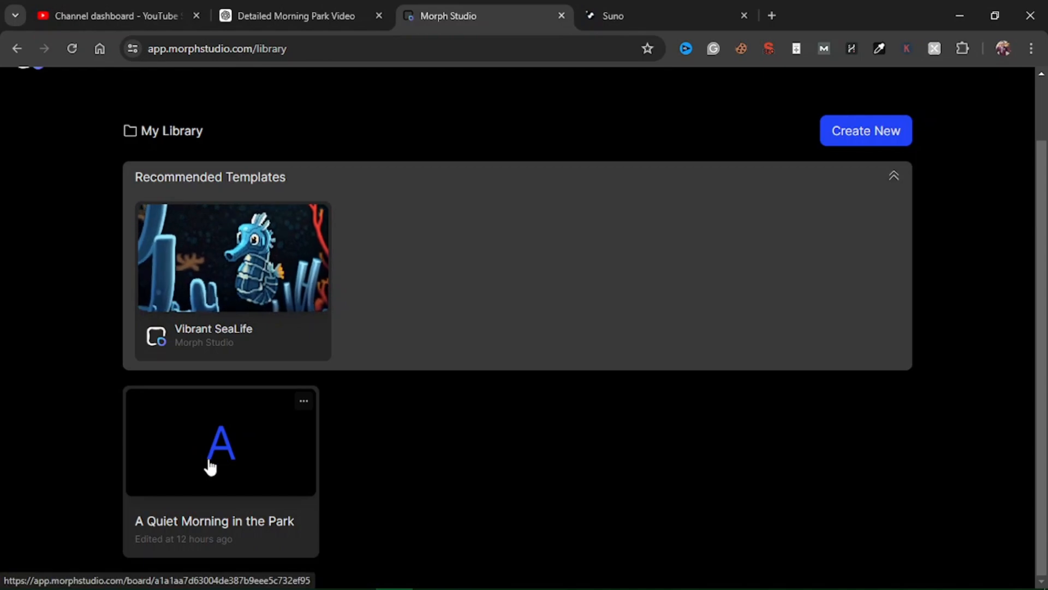
{"action": "left_click", "coordinate": [240, 461]}
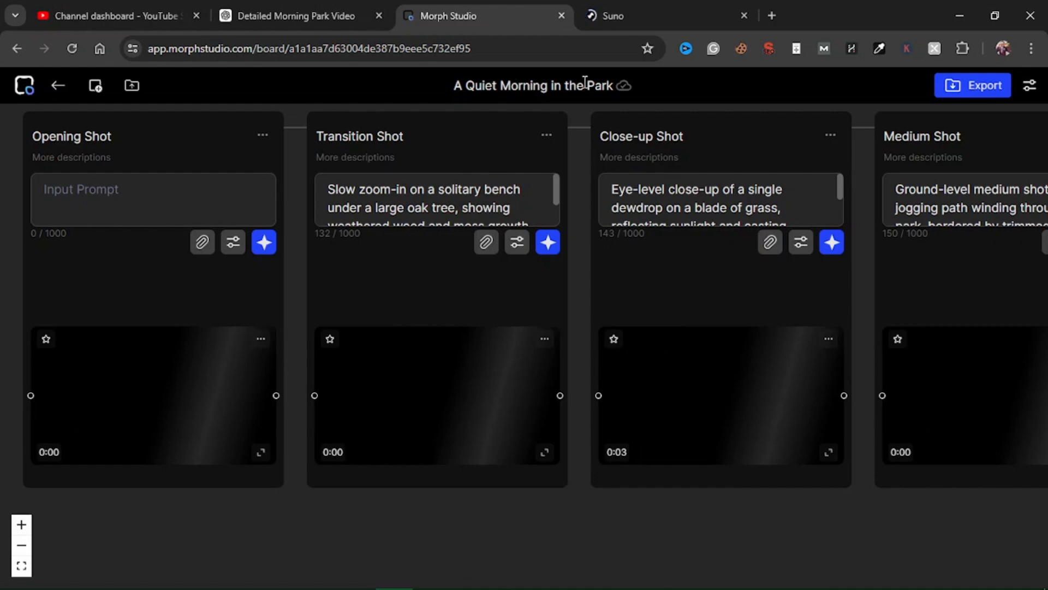
{"action": "left_click_drag", "start_coordinate": [595, 85], "coordinate": [485, 87]}
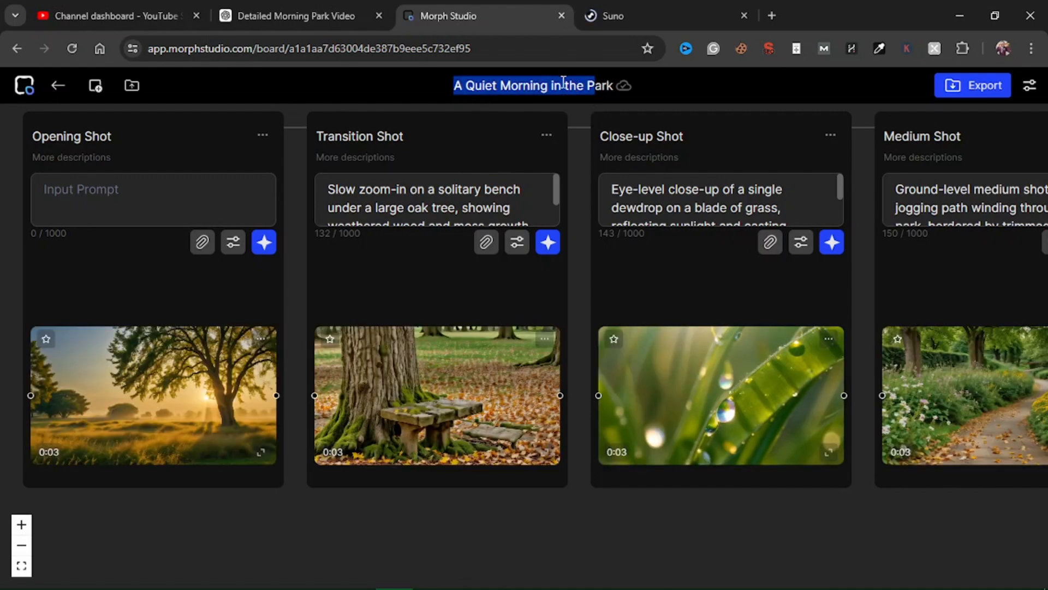
{"action": "left_click", "coordinate": [435, 78]}
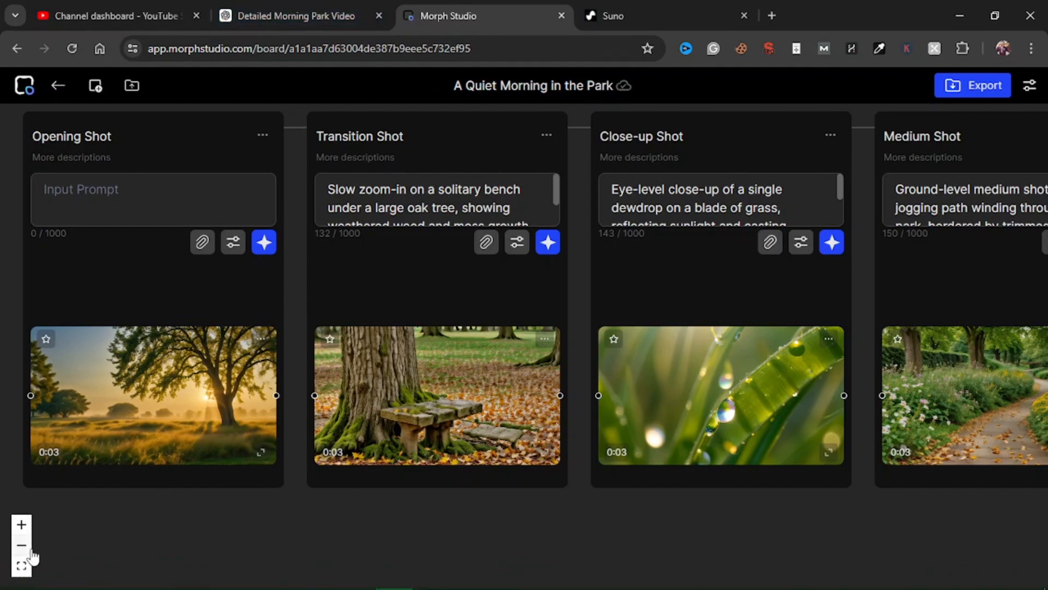
Step: Switch to the ChatGPT conversation and read through the detailed shot-by-shot scene description
{"action": "left_click", "coordinate": [319, 8]}
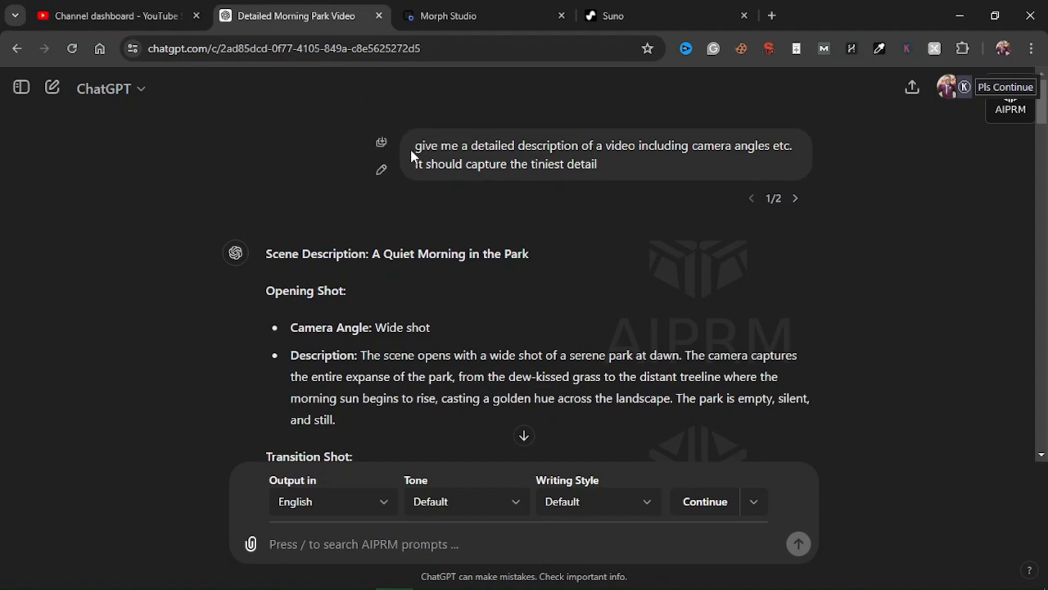
{"action": "left_click_drag", "start_coordinate": [415, 148], "coordinate": [625, 197]}
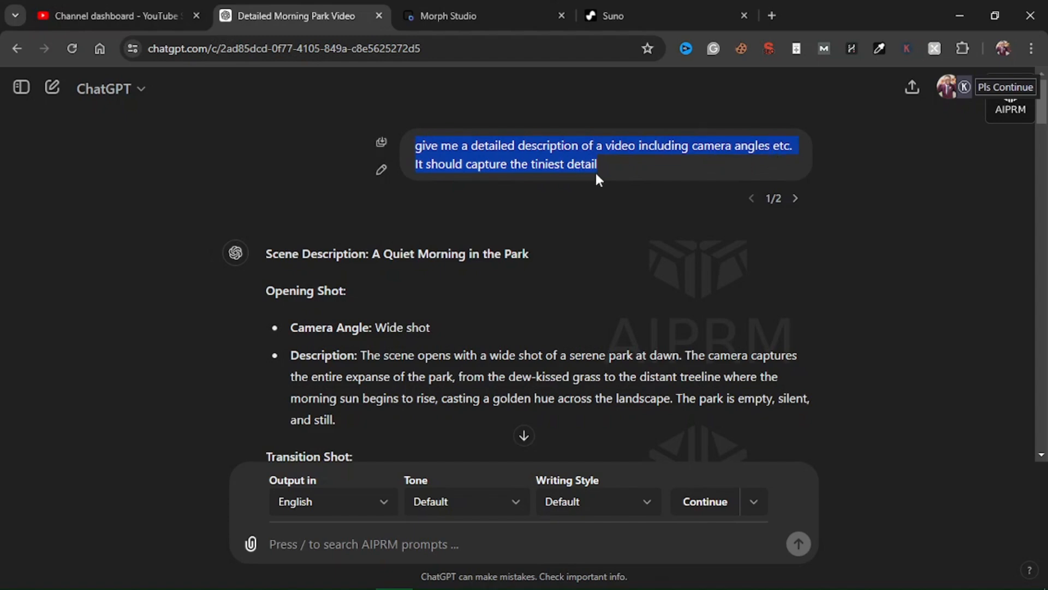
{"action": "left_click", "coordinate": [594, 268]}
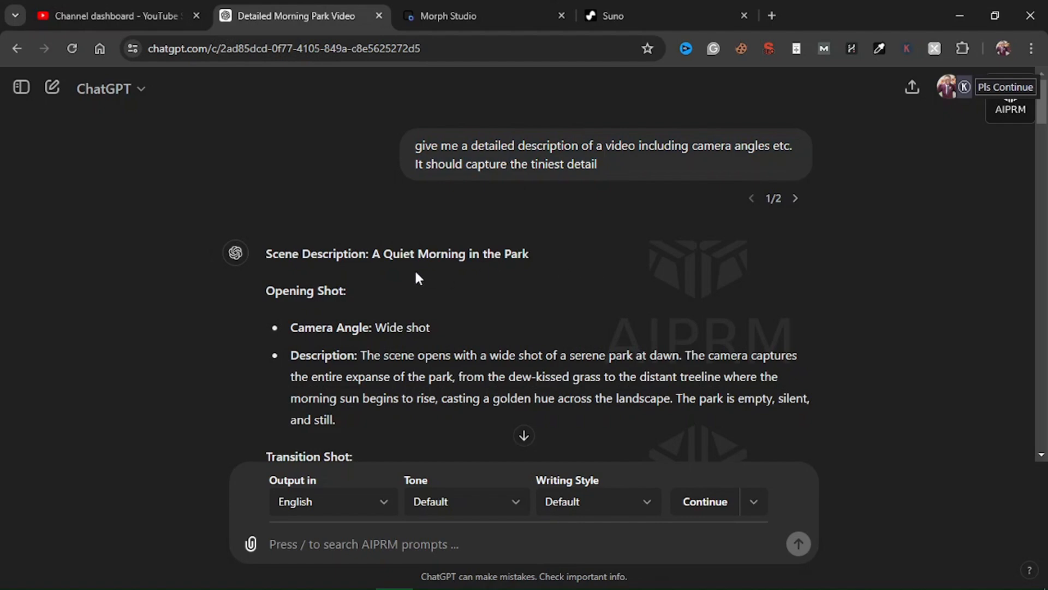
{"action": "scroll", "coordinate": [415, 246], "scroll_direction": "down", "scroll_amount": 1}
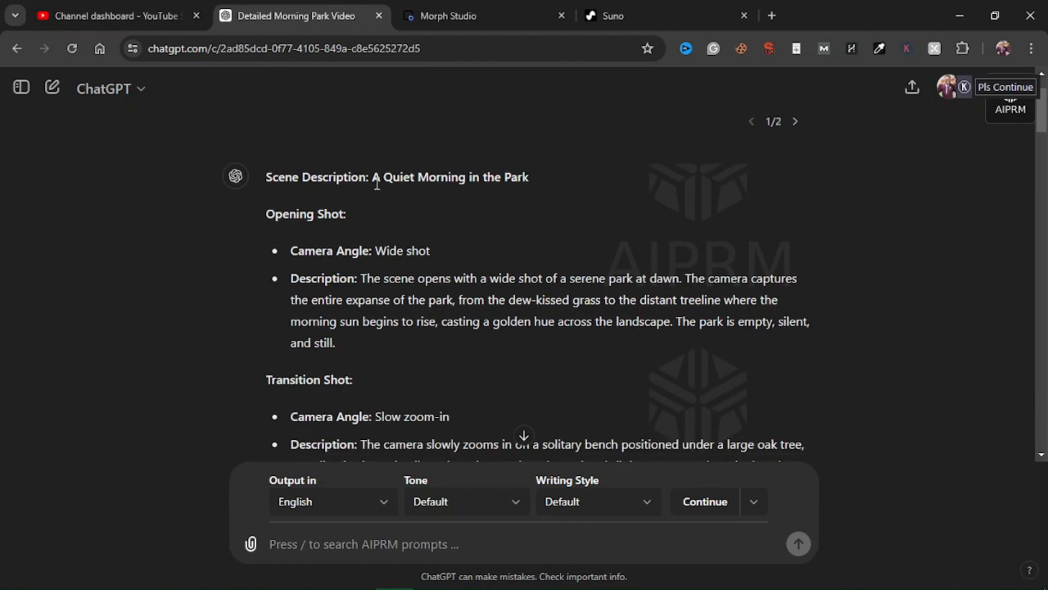
{"action": "left_click_drag", "start_coordinate": [377, 175], "coordinate": [543, 186]}
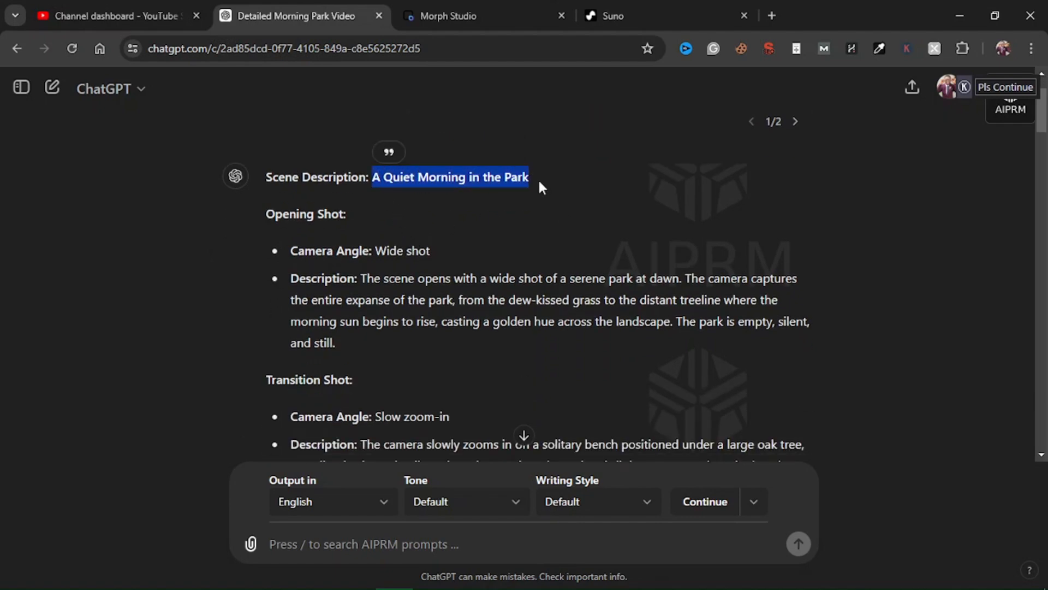
{"action": "left_click", "coordinate": [488, 234]}
{"action": "scroll", "coordinate": [487, 234], "scroll_direction": "down", "scroll_amount": 1}
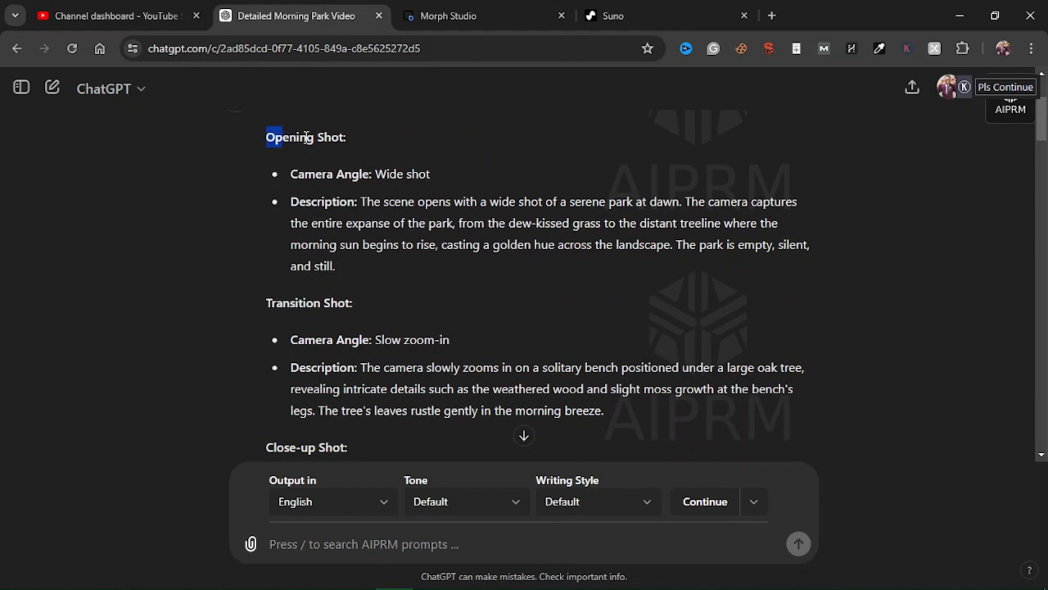
{"action": "left_click_drag", "start_coordinate": [306, 137], "coordinate": [397, 173]}
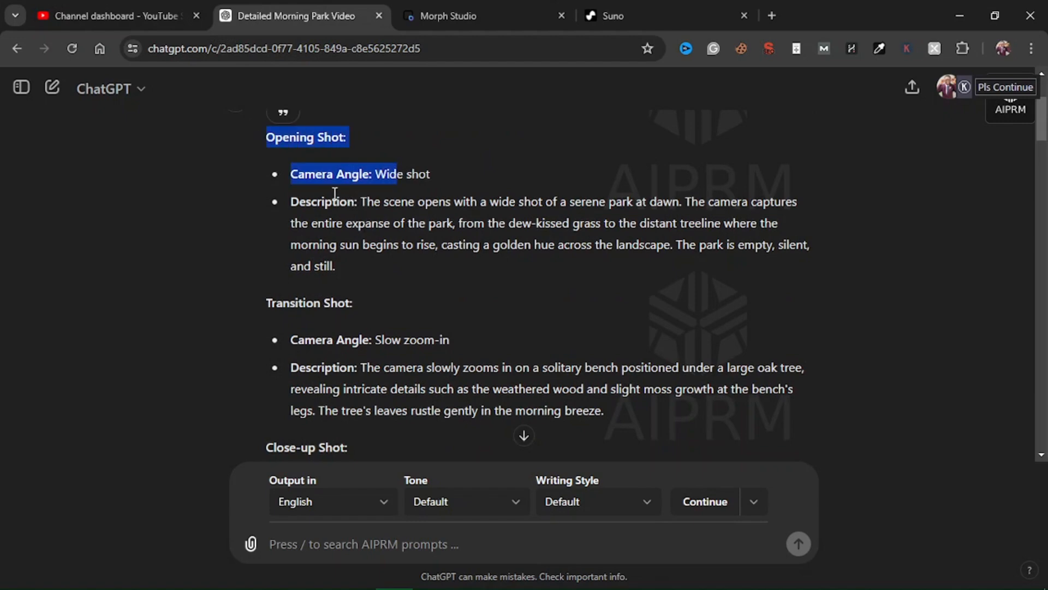
{"action": "scroll", "coordinate": [396, 299], "scroll_direction": "down", "scroll_amount": 10}
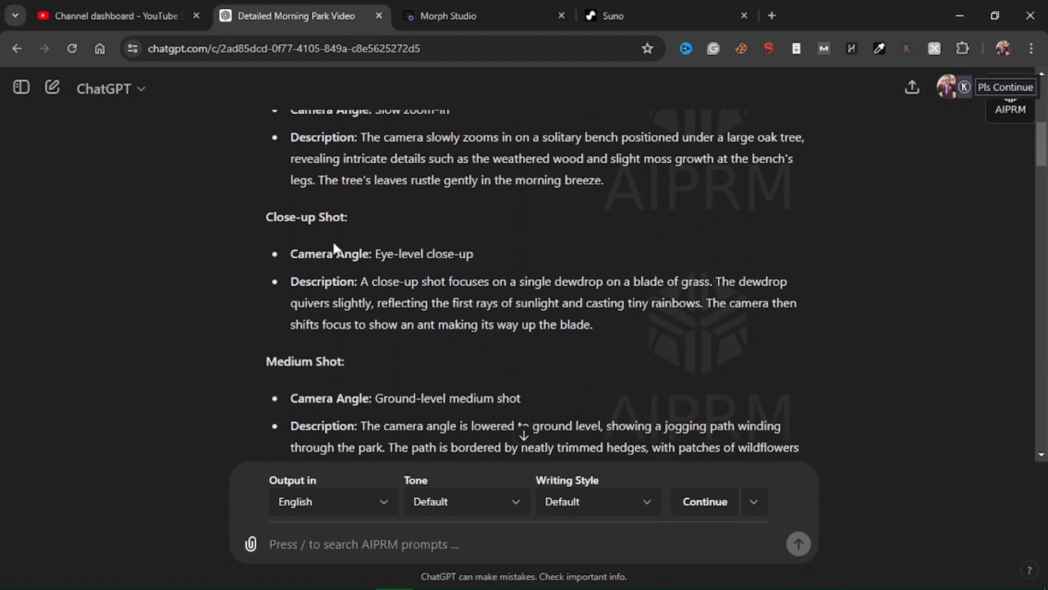
{"action": "scroll", "coordinate": [339, 334], "scroll_direction": "down", "scroll_amount": 6}
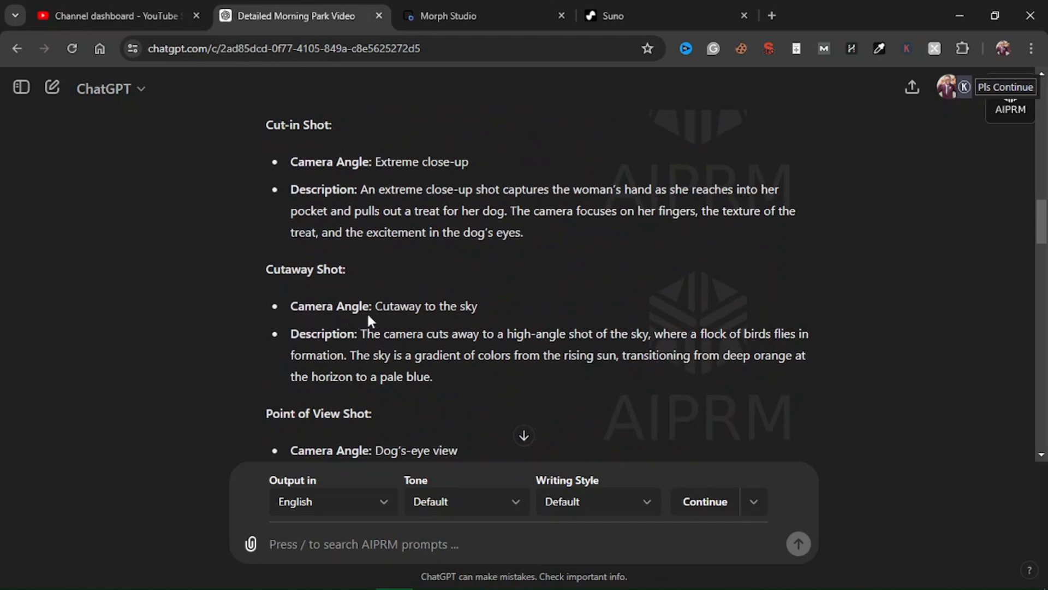
{"action": "scroll", "coordinate": [370, 320], "scroll_direction": "down", "scroll_amount": 4}
{"action": "scroll", "coordinate": [387, 312], "scroll_direction": "down", "scroll_amount": 5}
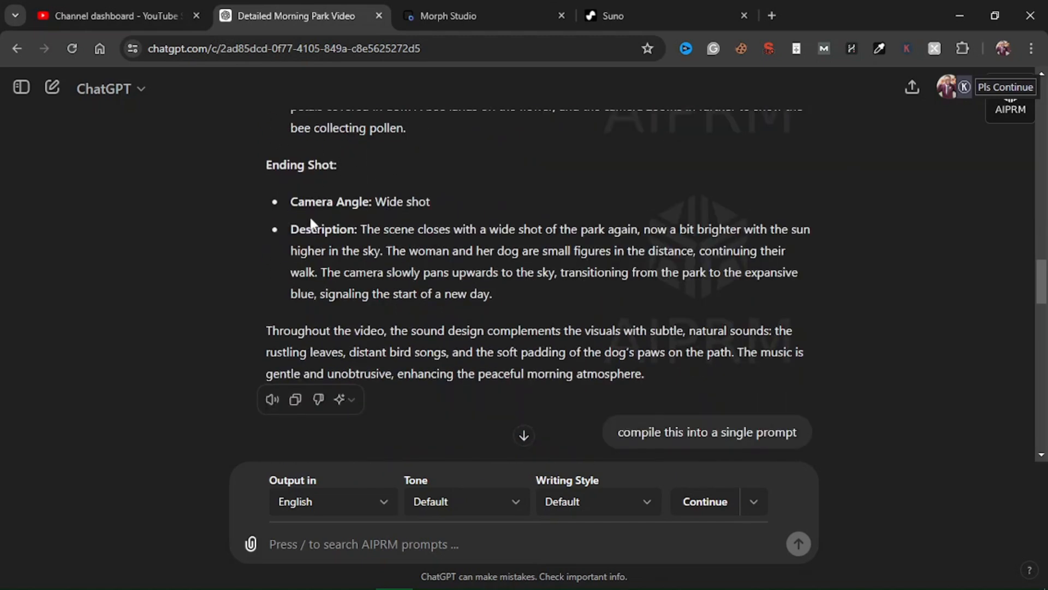
{"action": "scroll", "coordinate": [446, 349], "scroll_direction": "down", "scroll_amount": 1}
{"action": "left_click_drag", "start_coordinate": [632, 355], "coordinate": [767, 353]}
{"action": "left_click", "coordinate": [819, 363]}
{"action": "scroll", "coordinate": [817, 349], "scroll_direction": "down", "scroll_amount": 3}
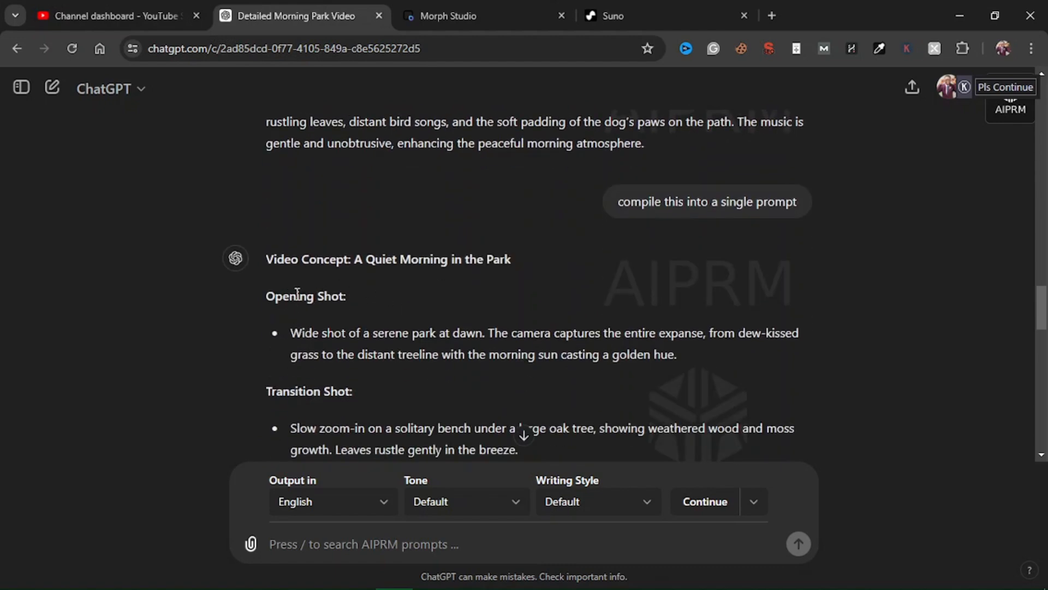
Step: Read the compiled single-prompt version of the video concept, shot by shot
{"action": "left_click_drag", "start_coordinate": [292, 333], "coordinate": [566, 362]}
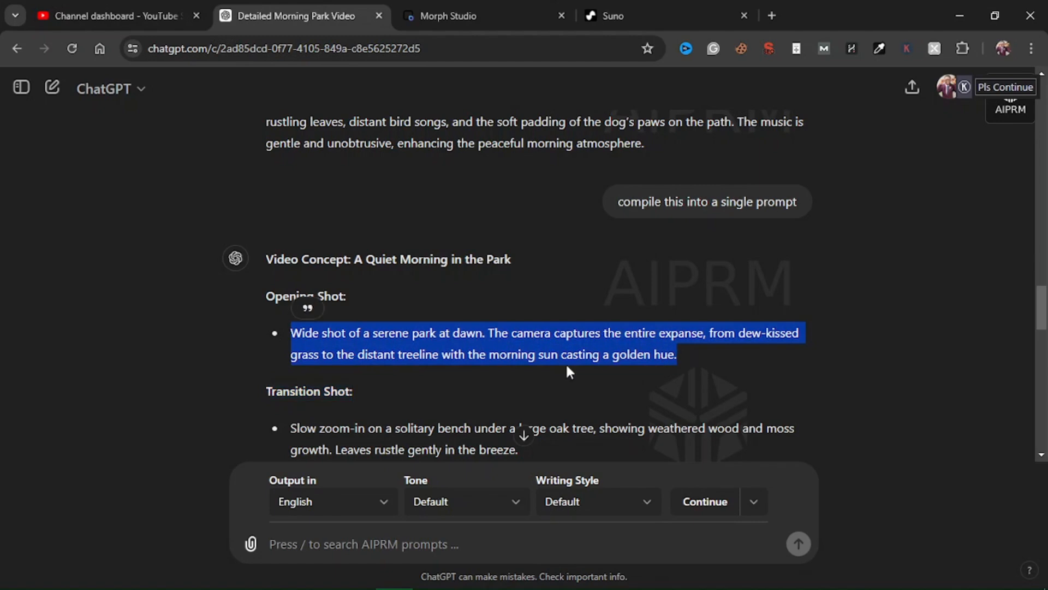
{"action": "scroll", "coordinate": [392, 327], "scroll_direction": "down", "scroll_amount": 1}
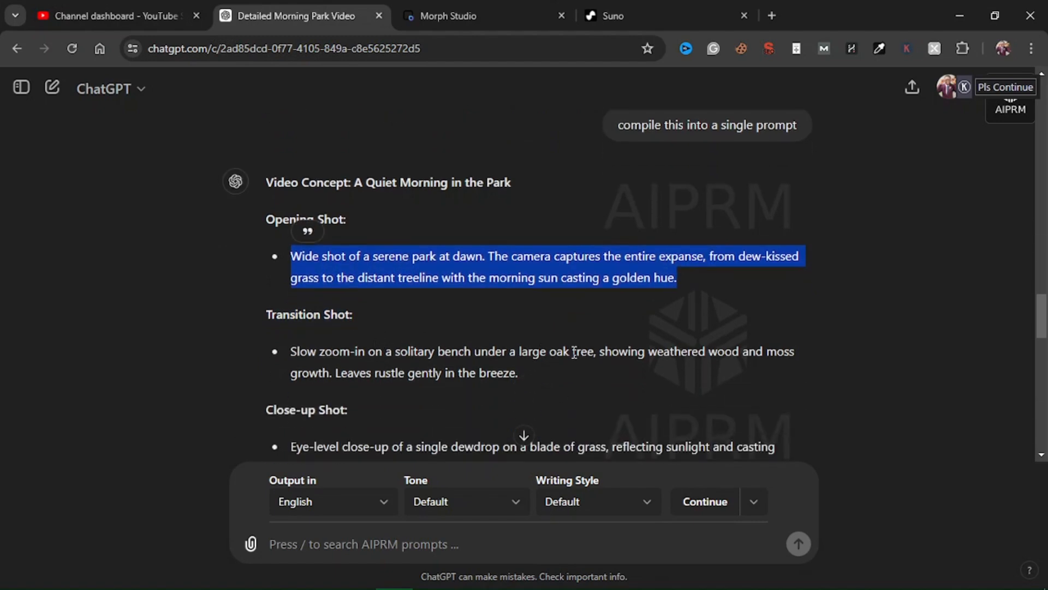
{"action": "scroll", "coordinate": [556, 350], "scroll_direction": "down", "scroll_amount": 10}
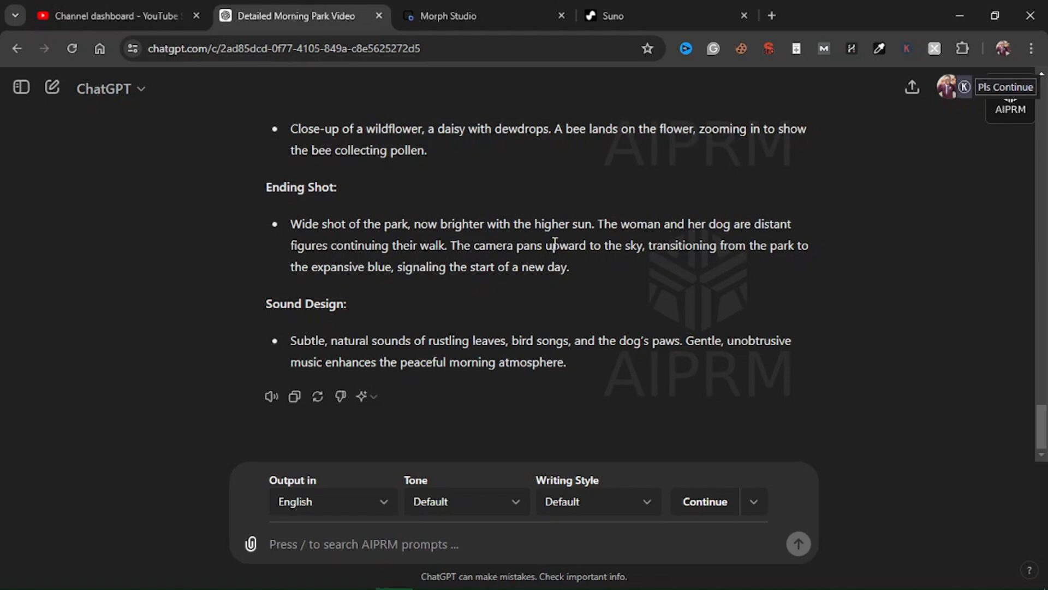
{"action": "scroll", "coordinate": [423, 335], "scroll_direction": "up", "scroll_amount": 15}
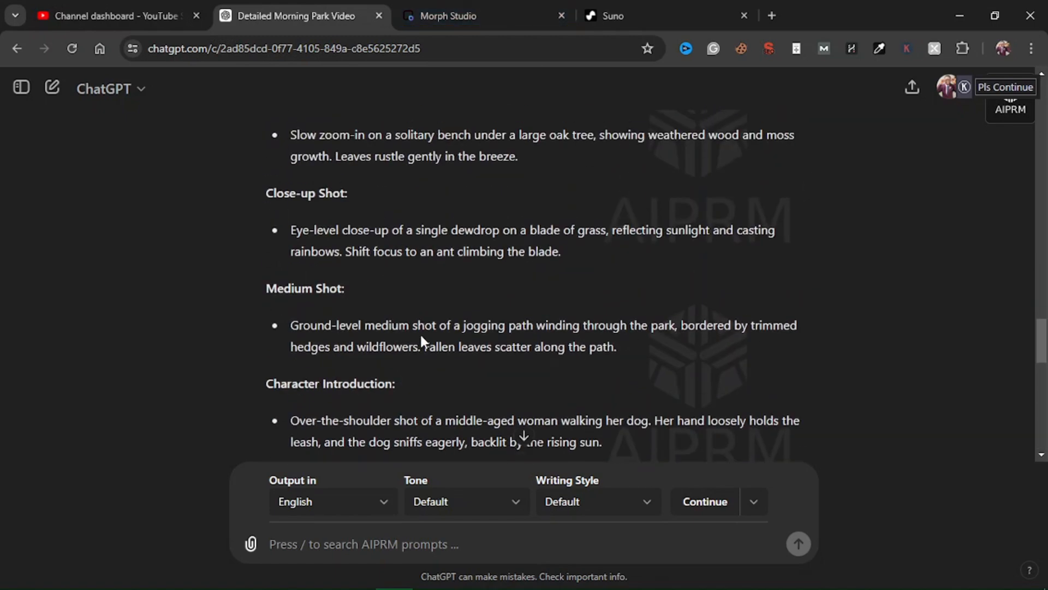
{"action": "left_click", "coordinate": [482, 298]}
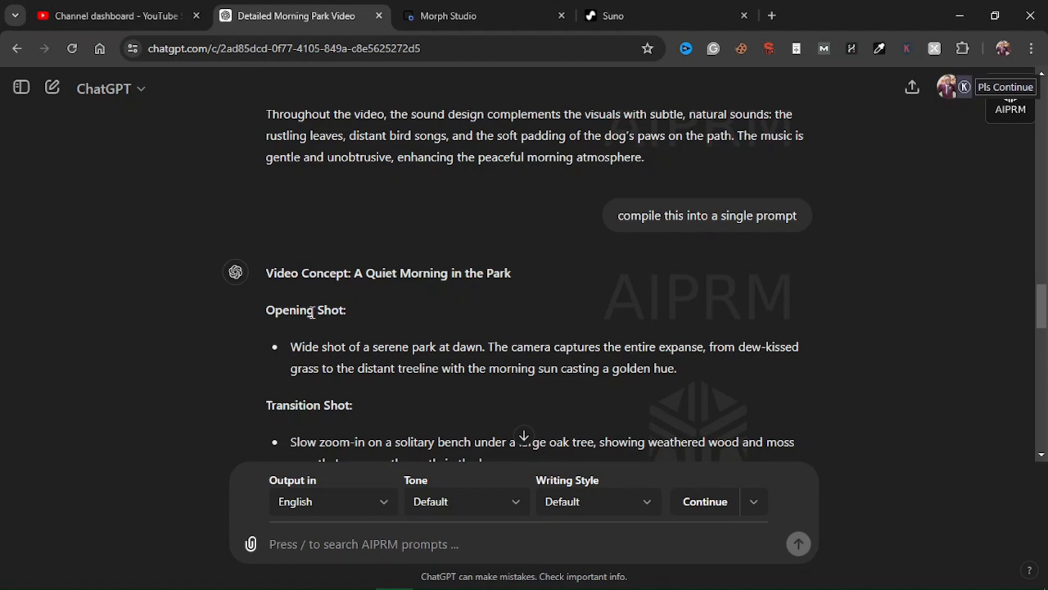
{"action": "left_click_drag", "start_coordinate": [314, 310], "coordinate": [344, 310]}
{"action": "left_click", "coordinate": [485, 325]}
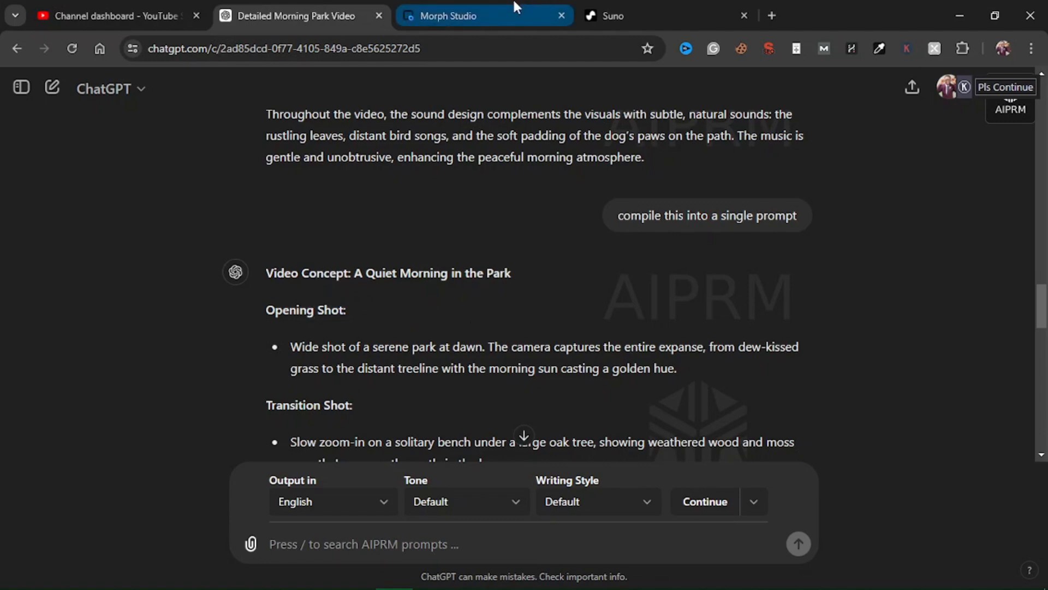
Step: Return to the Morph Studio storyboard and review the generated shots
{"action": "left_click", "coordinate": [503, 16]}
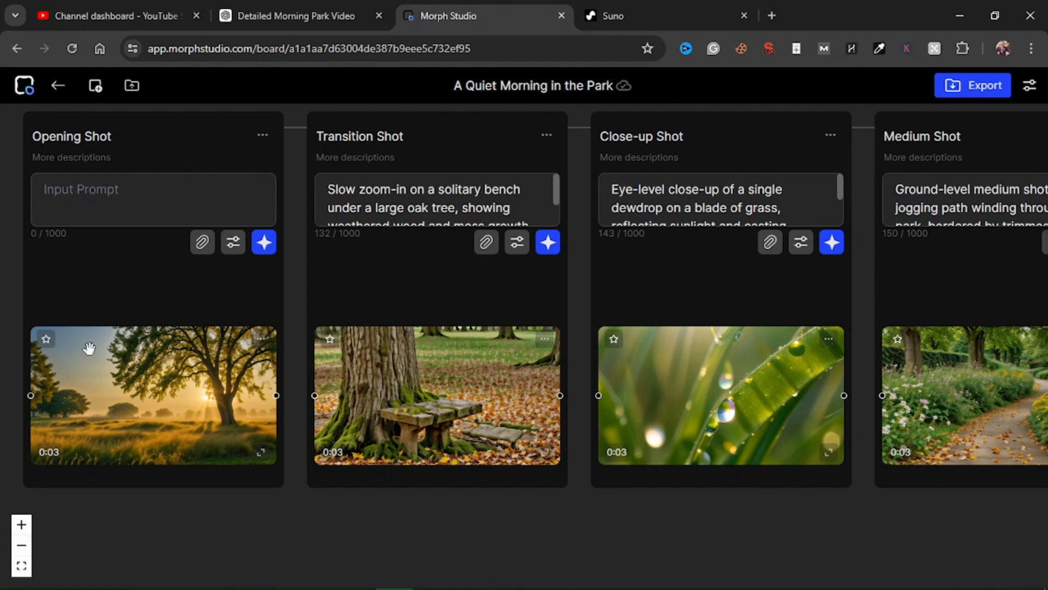
{"action": "left_click", "coordinate": [23, 546]}
{"action": "left_click", "coordinate": [24, 546]}
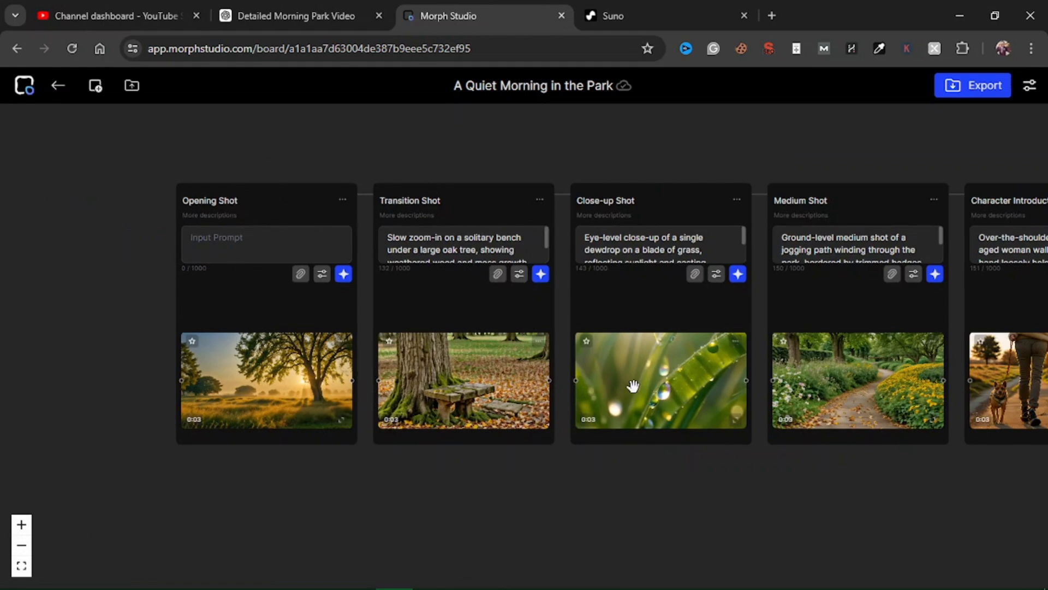
Step: Go back to the library and create a new project named New Project with a 16:9 aspect ratio
{"action": "left_click", "coordinate": [16, 89]}
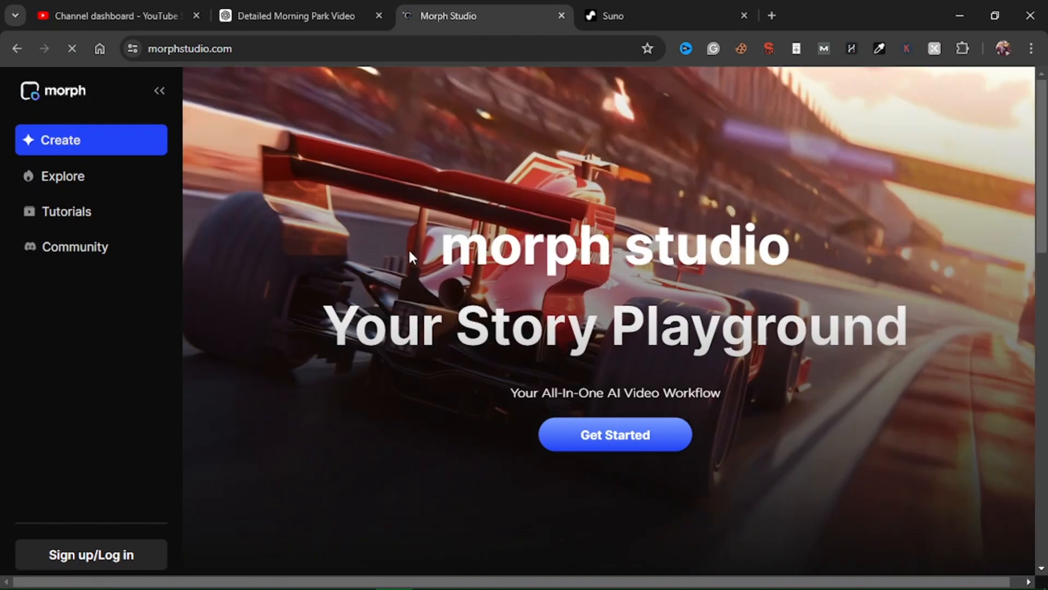
{"action": "left_click", "coordinate": [608, 441]}
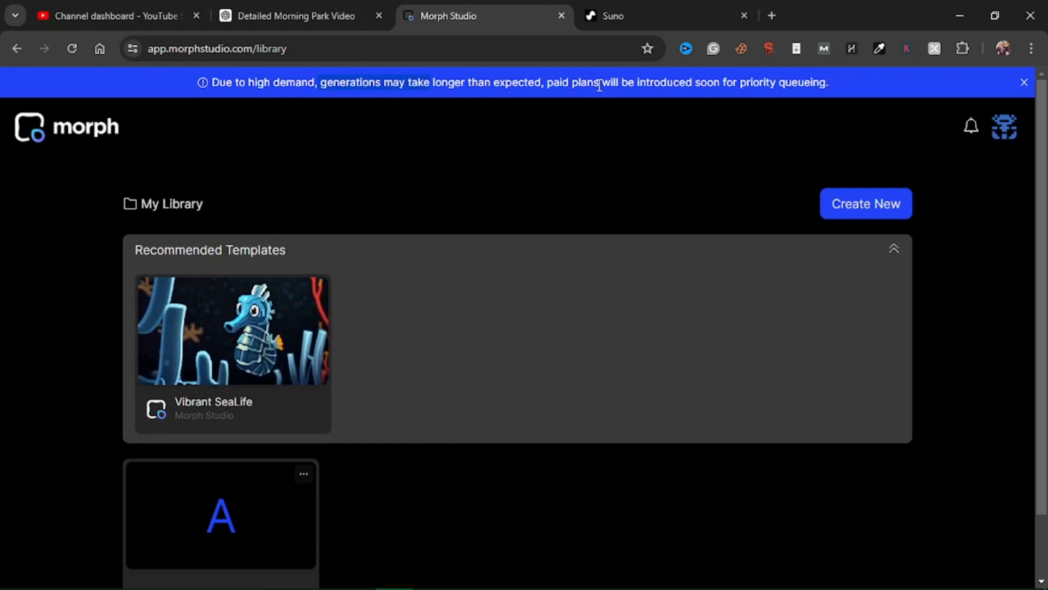
{"action": "mouse_move", "coordinate": [272, 374]}
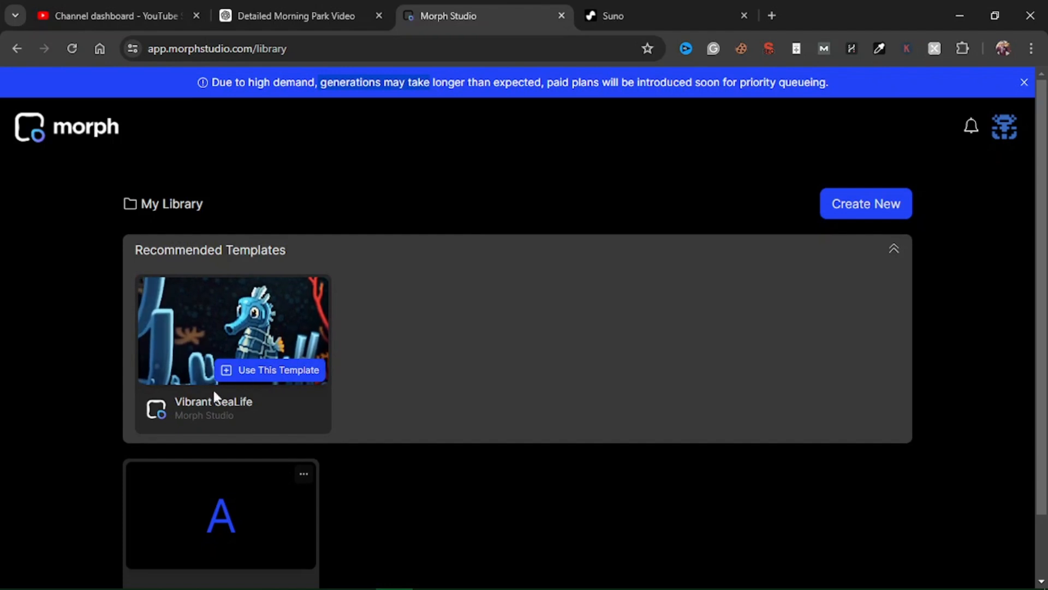
{"action": "left_click", "coordinate": [856, 213]}
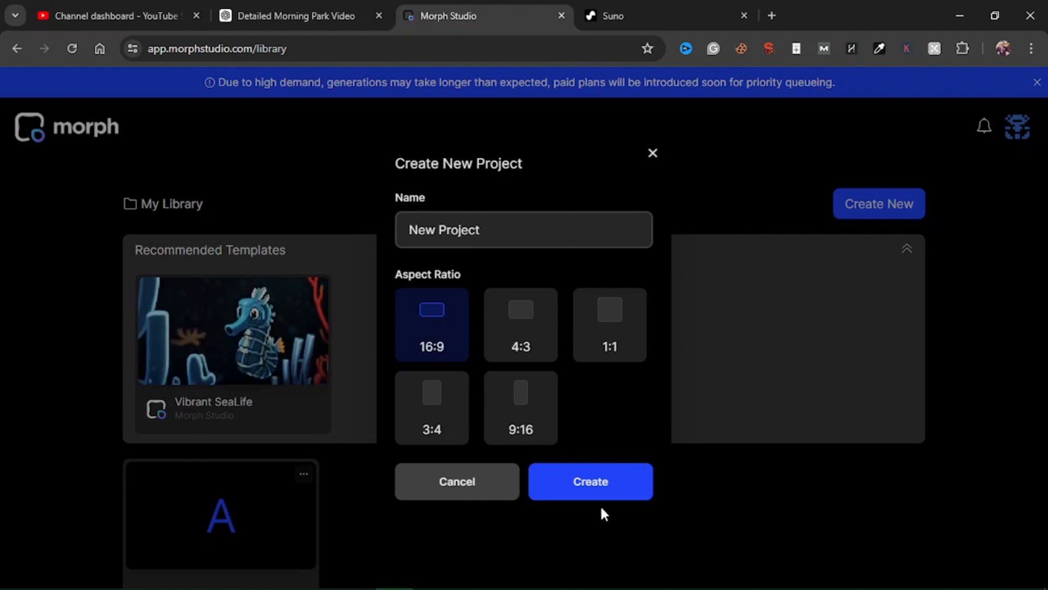
{"action": "left_click", "coordinate": [585, 489]}
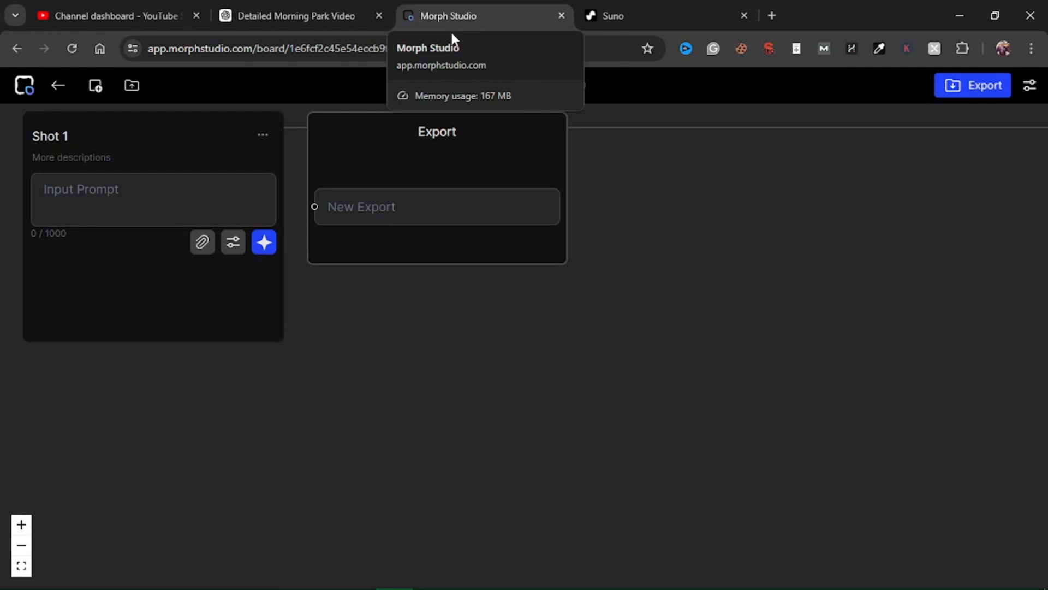
Step: Rename Shot 1 as Waking Up
{"action": "left_click", "coordinate": [264, 138]}
{"action": "triple_click", "coordinate": [442, 275]}
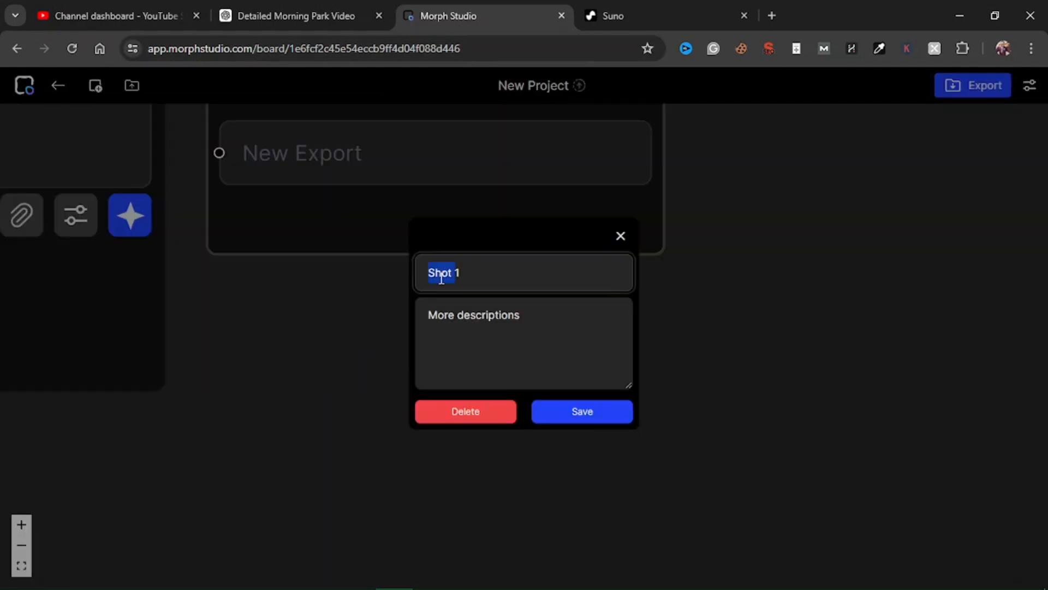
{"action": "type", "text": "Waking Up"}
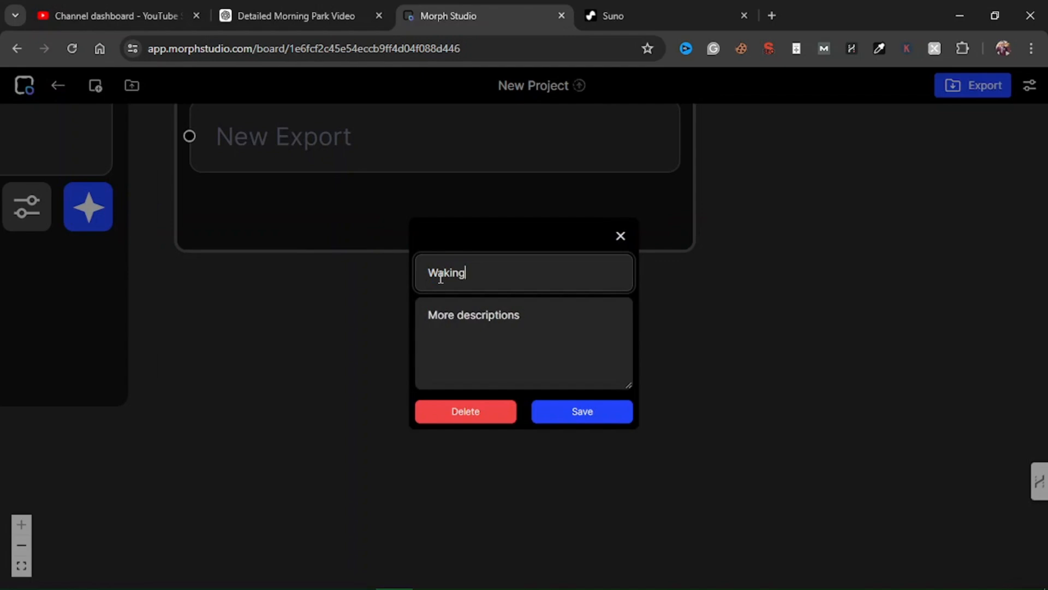
{"action": "left_click", "coordinate": [554, 326]}
{"action": "left_click", "coordinate": [599, 421]}
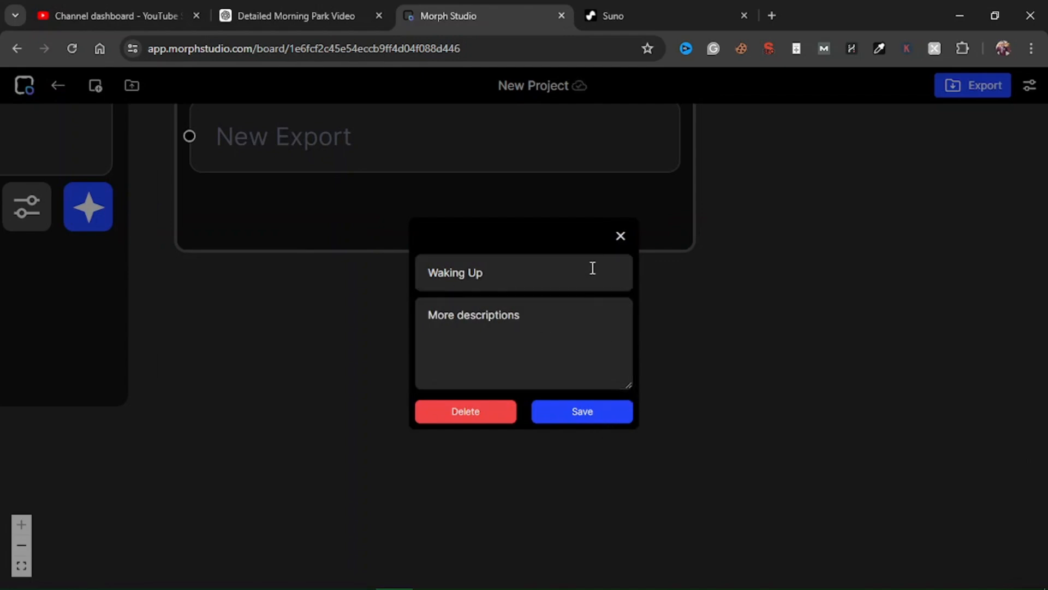
{"action": "left_click", "coordinate": [620, 237]}
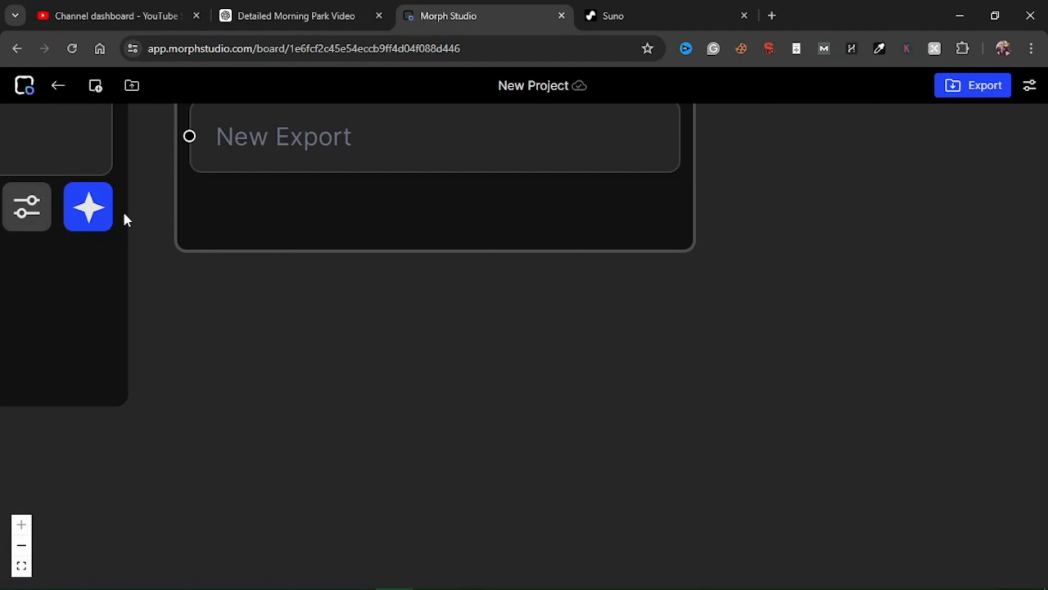
Step: Enter the prompt "A 30-year old guy waking up from sleep in the morning" for the Waking Up shot and generate it
{"action": "left_click_drag", "start_coordinate": [143, 364], "coordinate": [633, 485]}
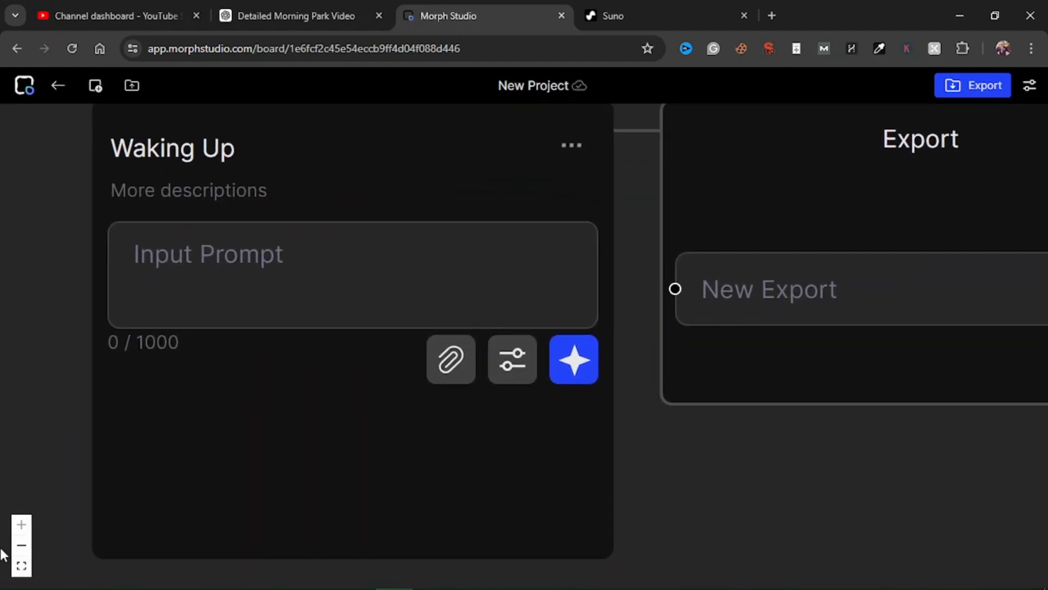
{"action": "left_click", "coordinate": [20, 567]}
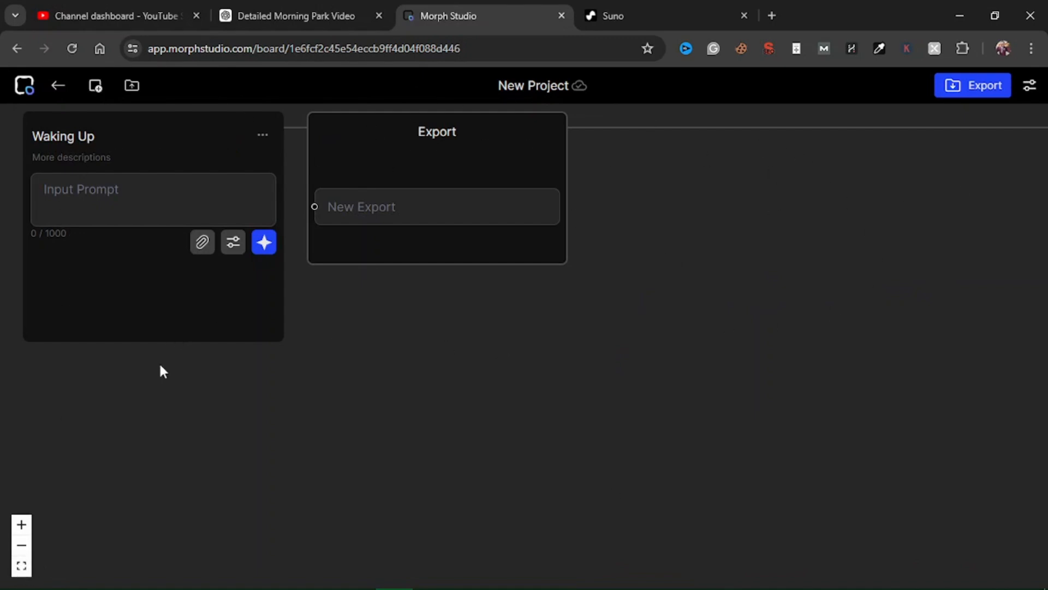
{"action": "left_click", "coordinate": [104, 194]}
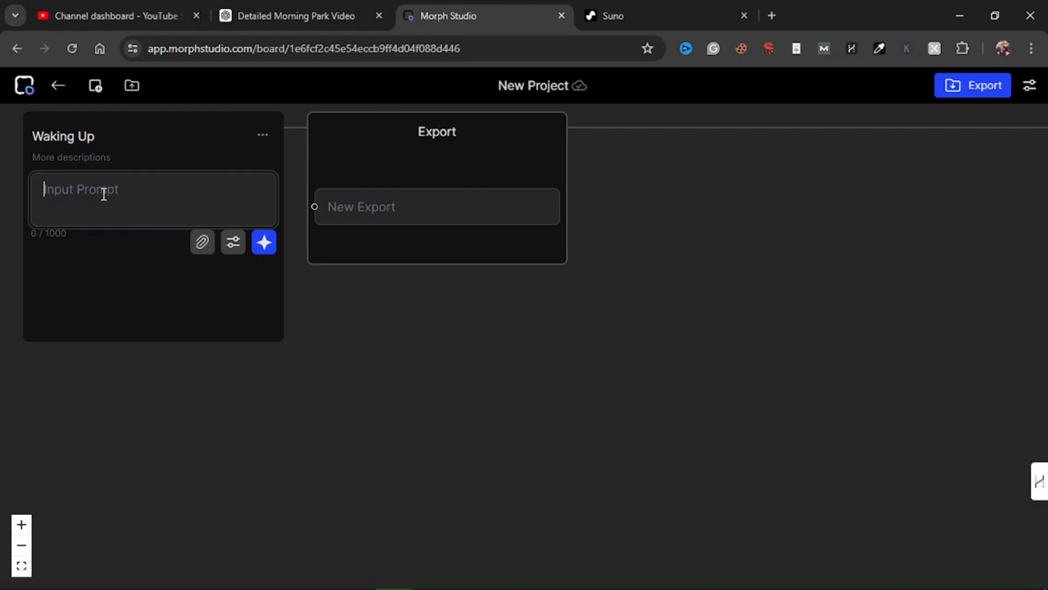
{"action": "type", "text": "A 30"}
{"action": "type", "text": "-year-old "}
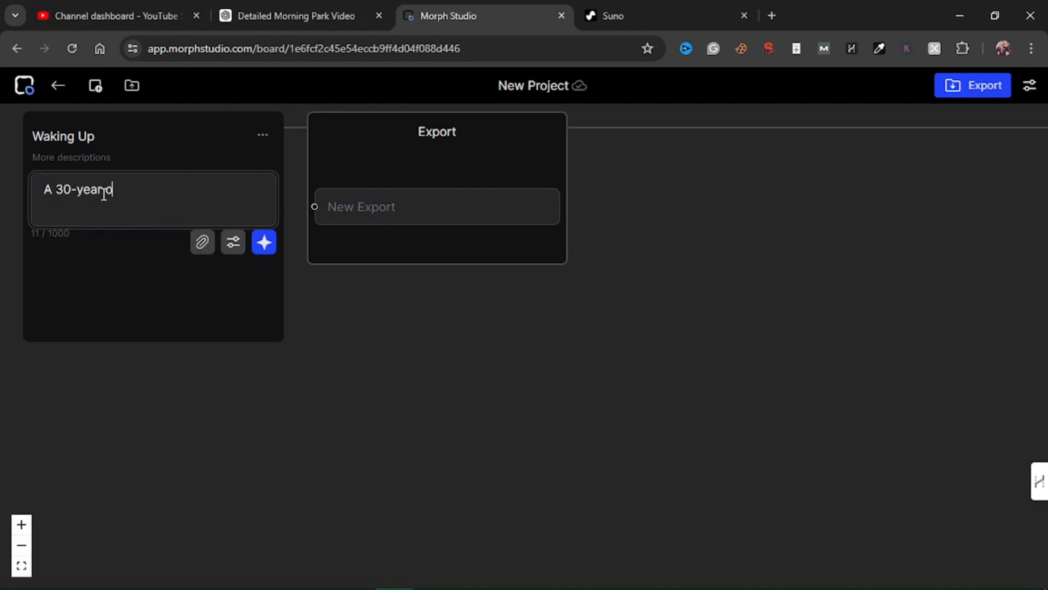
{"action": "type", "text": "guy wa"}
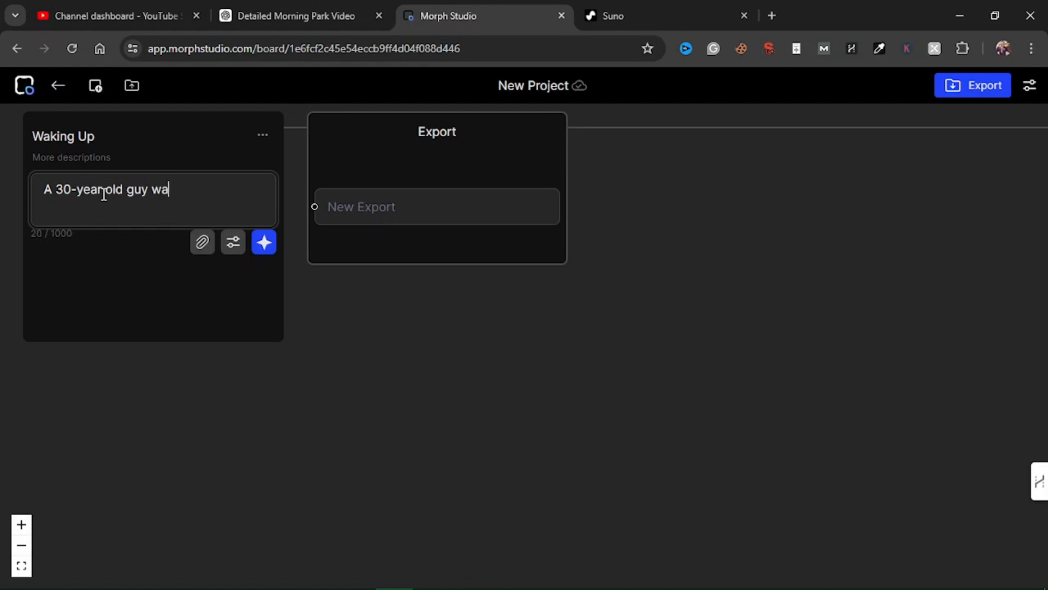
{"action": "type", "text": "king up from t"}
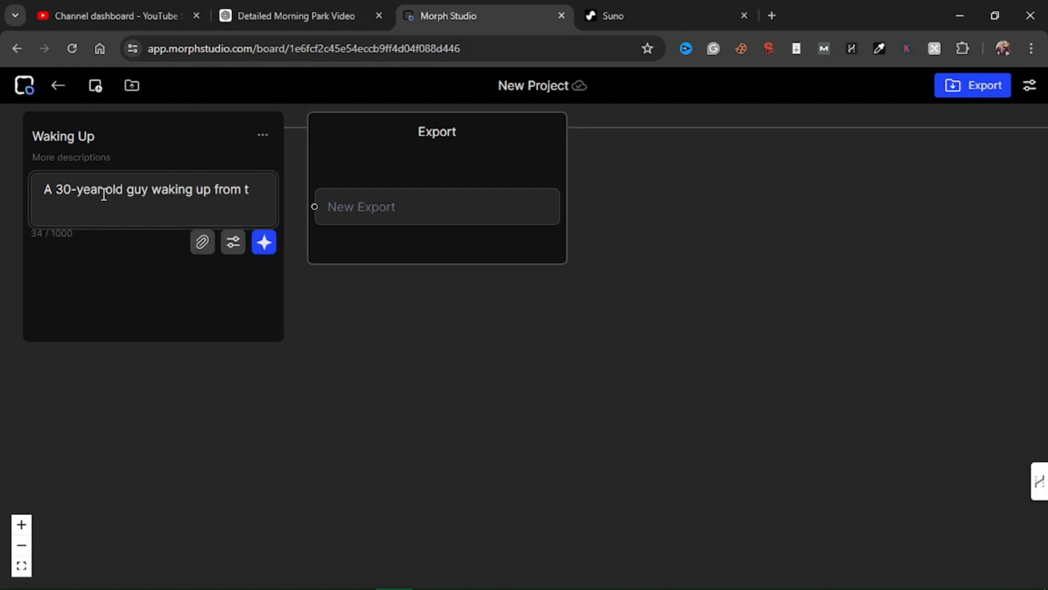
{"action": "type", "text": "he sleep in"}
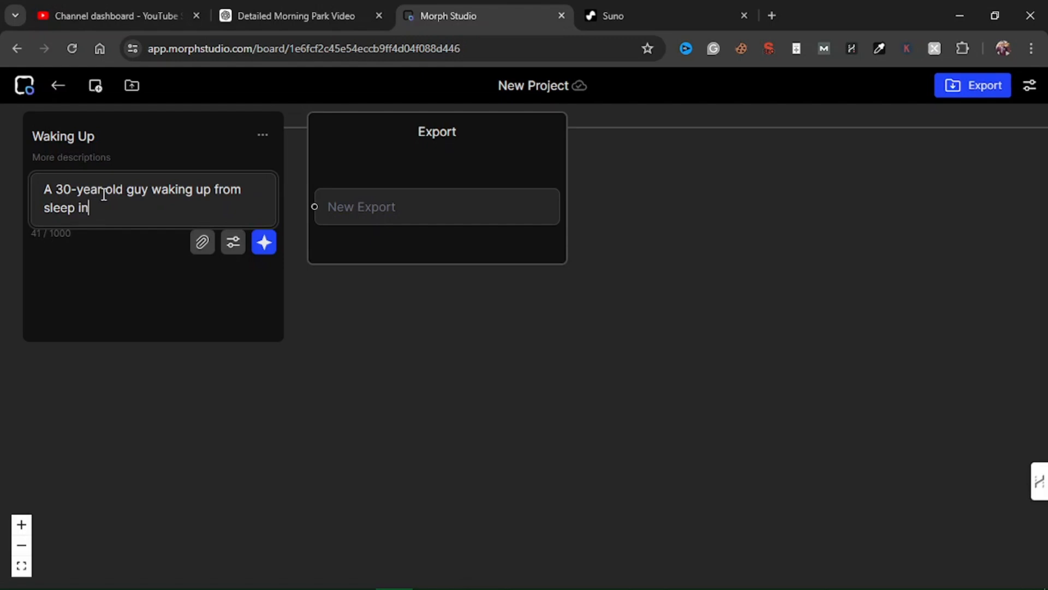
{"action": "type", "text": " the mornin"}
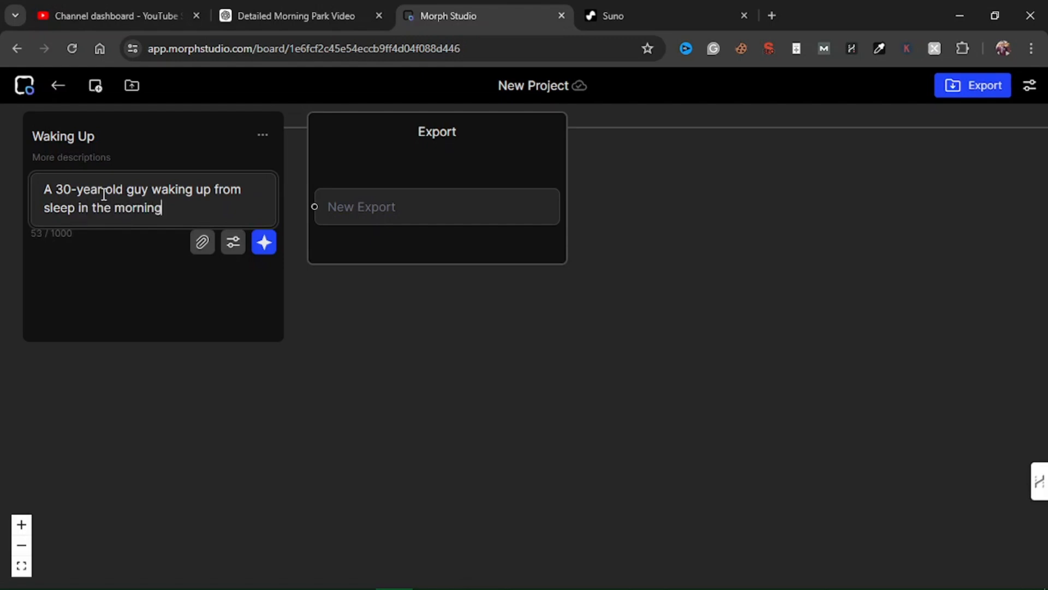
{"action": "type", "text": "g"}
{"action": "left_click", "coordinate": [263, 250]}
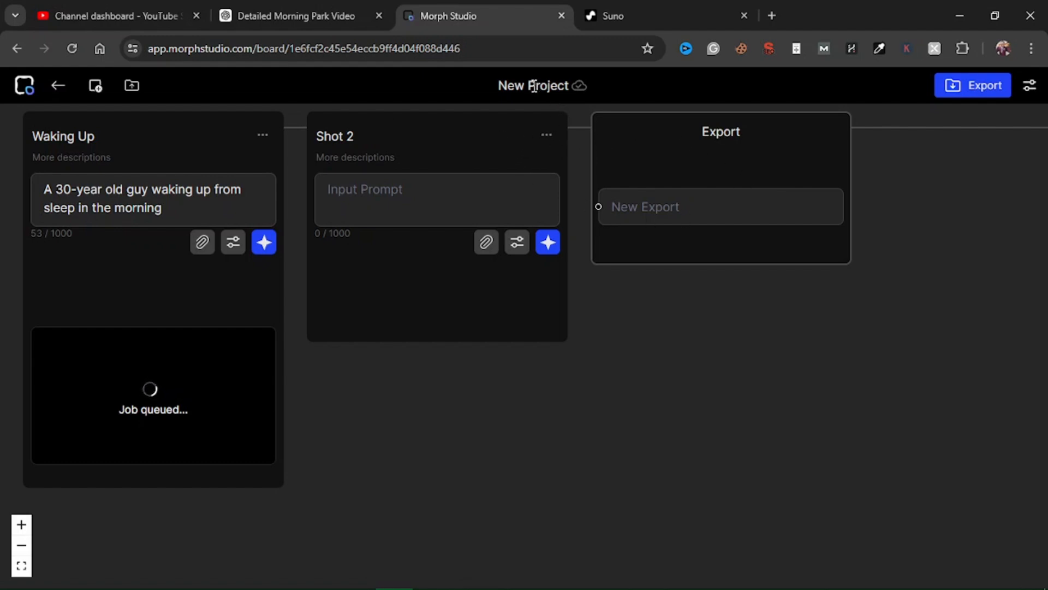
Step: Go back to the Morph Studio library
{"action": "left_click_drag", "start_coordinate": [513, 89], "coordinate": [540, 86]}
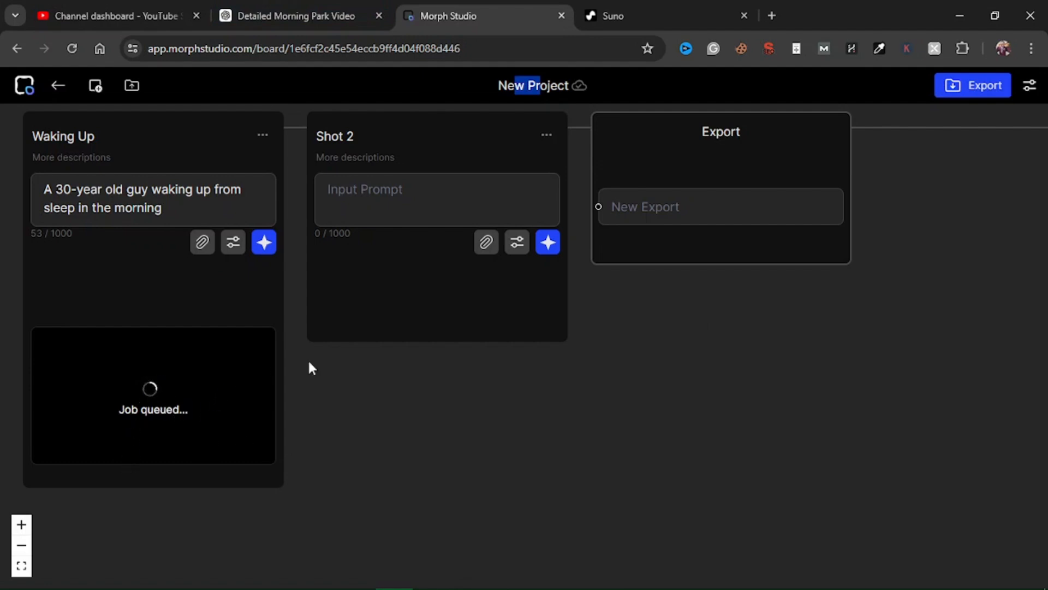
{"action": "left_click", "coordinate": [19, 91]}
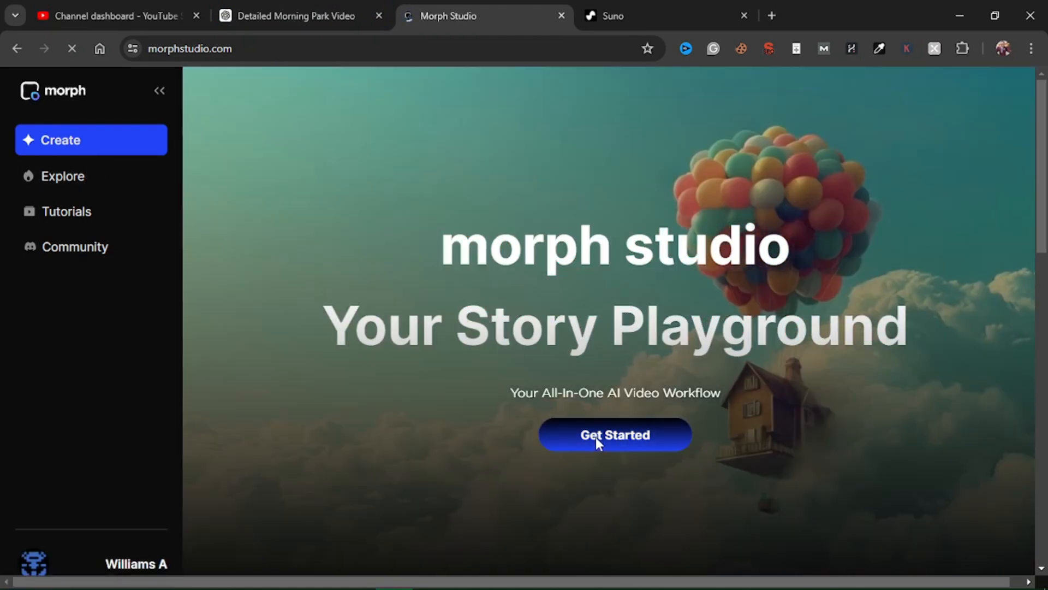
{"action": "left_click", "coordinate": [596, 441]}
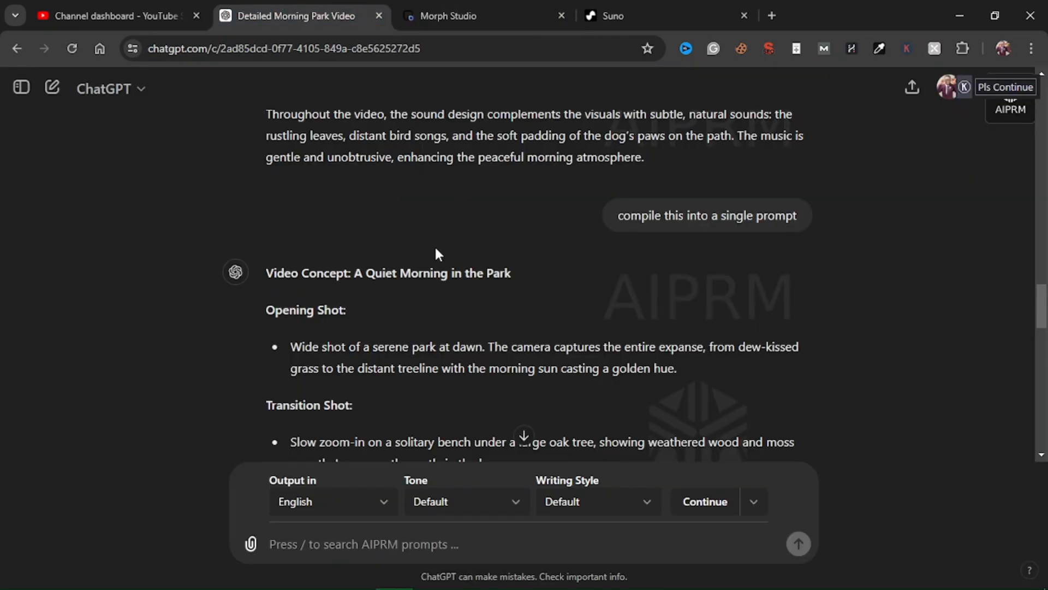
{"action": "scroll", "coordinate": [470, 252], "scroll_direction": "up", "scroll_amount": 1}
{"action": "scroll", "coordinate": [470, 253], "scroll_direction": "down", "scroll_amount": 1}
Step: Switch to the ChatGPT conversation and read the sound design section of the compiled prompt
{"action": "left_click_drag", "start_coordinate": [363, 273], "coordinate": [505, 283]}
{"action": "left_click", "coordinate": [527, 324]}
{"action": "scroll", "coordinate": [529, 327], "scroll_direction": "down", "scroll_amount": 5}
{"action": "scroll", "coordinate": [528, 327], "scroll_direction": "down", "scroll_amount": 8}
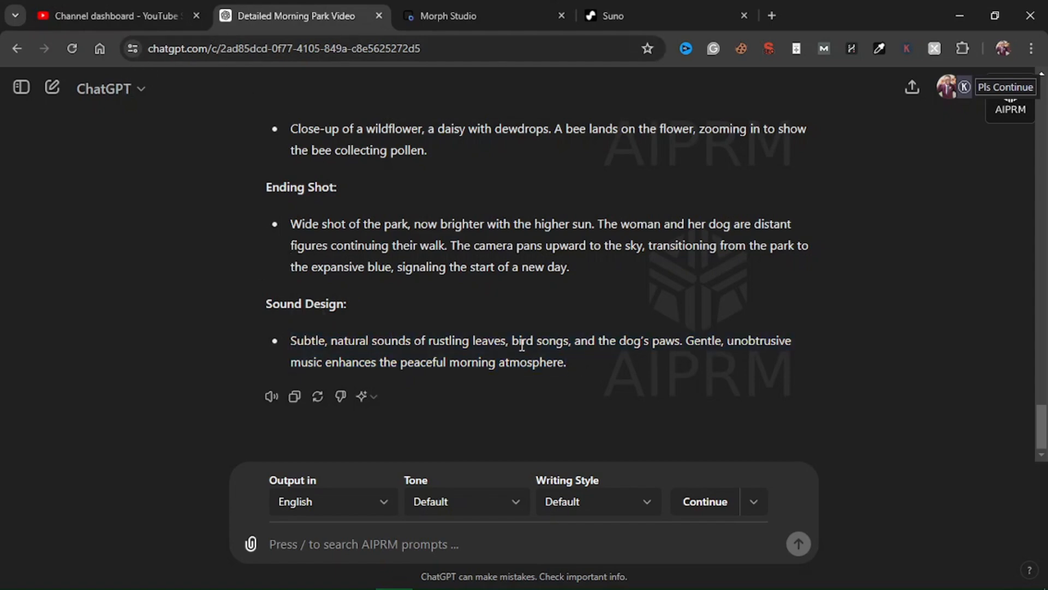
Step: Open Suno's Create page and select the Morning Melody song for preview
{"action": "left_click", "coordinate": [653, 12]}
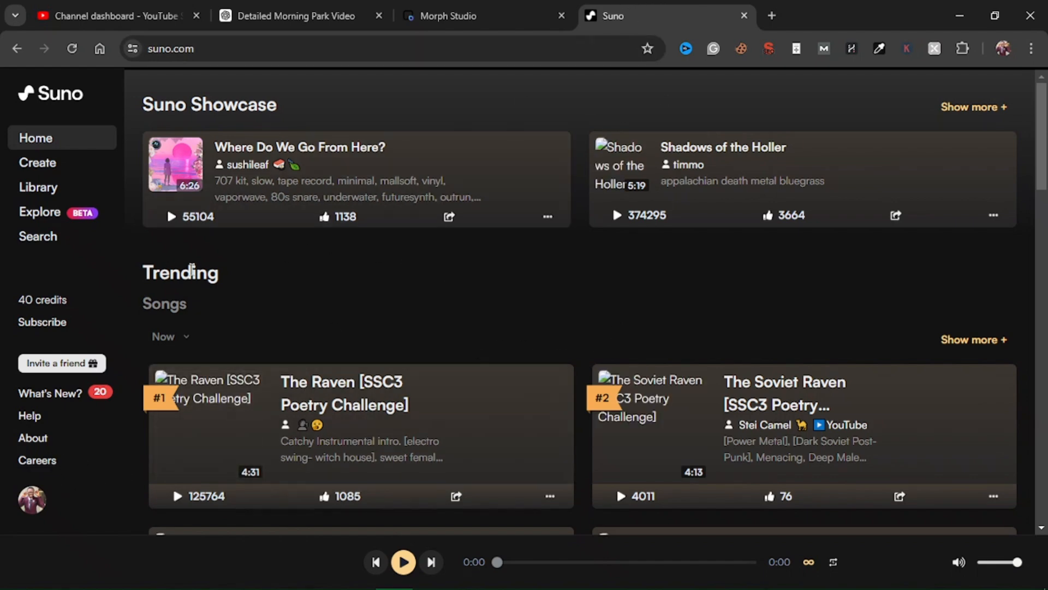
{"action": "left_click", "coordinate": [43, 164]}
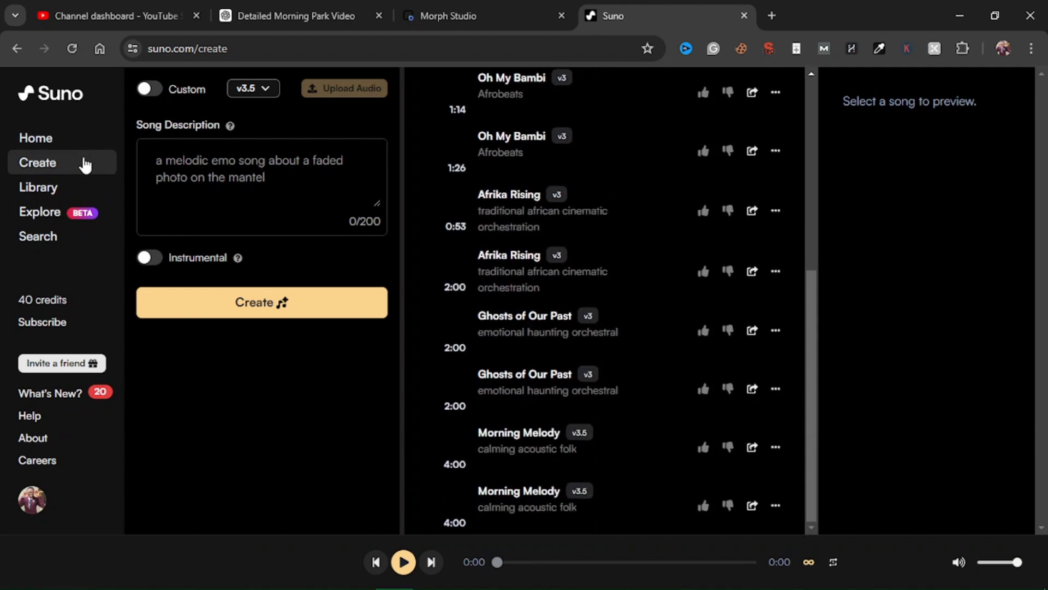
{"action": "left_click", "coordinate": [349, 12]}
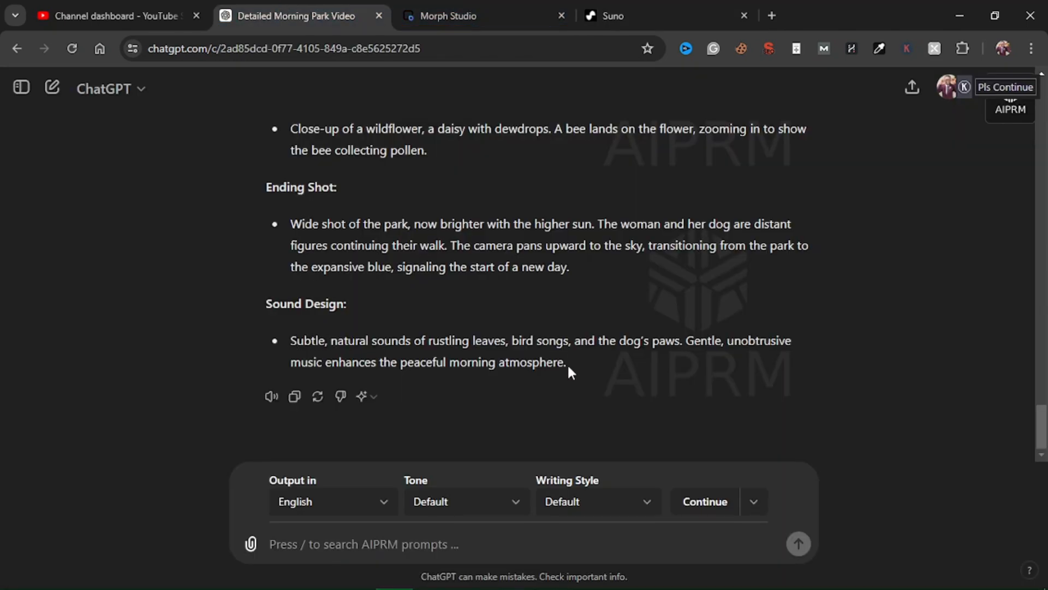
{"action": "left_click", "coordinate": [635, 5]}
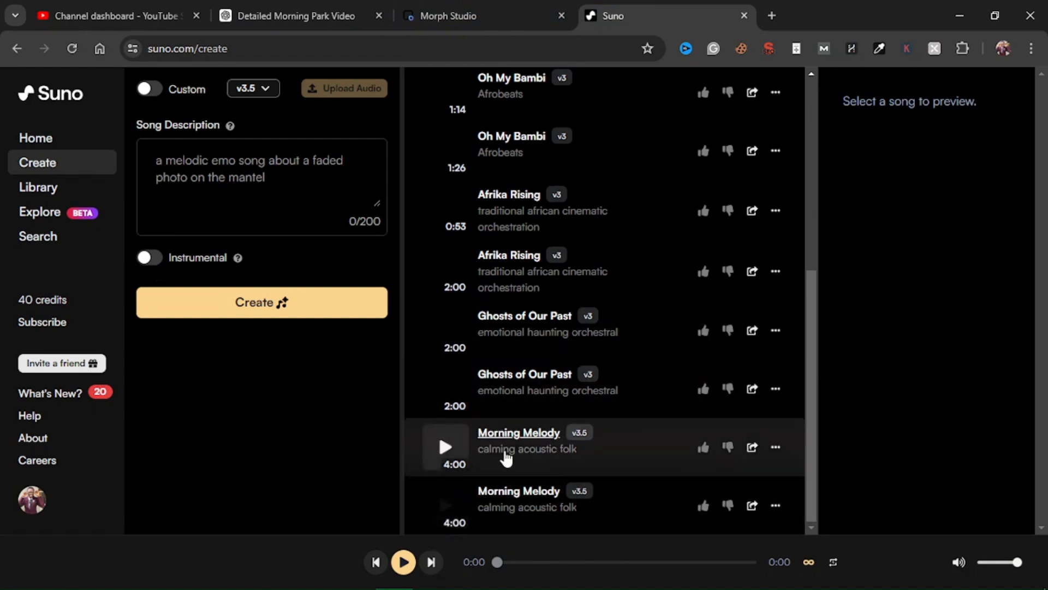
{"action": "left_click", "coordinate": [447, 506]}
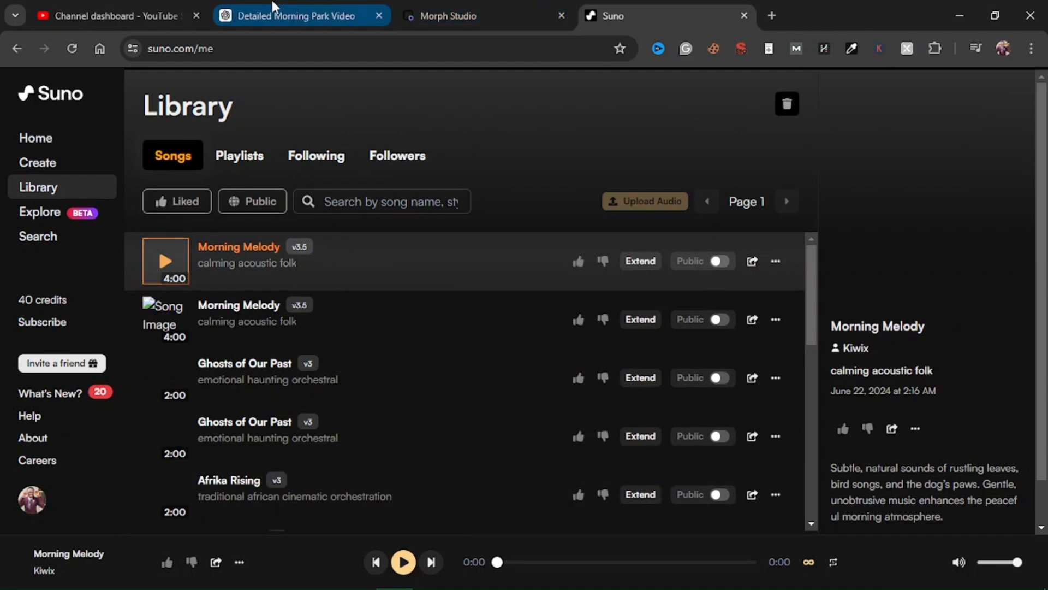
Step: Return to the Morph Studio library and open the A Quiet Morning in the Park project
{"action": "left_click", "coordinate": [298, 8]}
{"action": "left_click", "coordinate": [450, 8]}
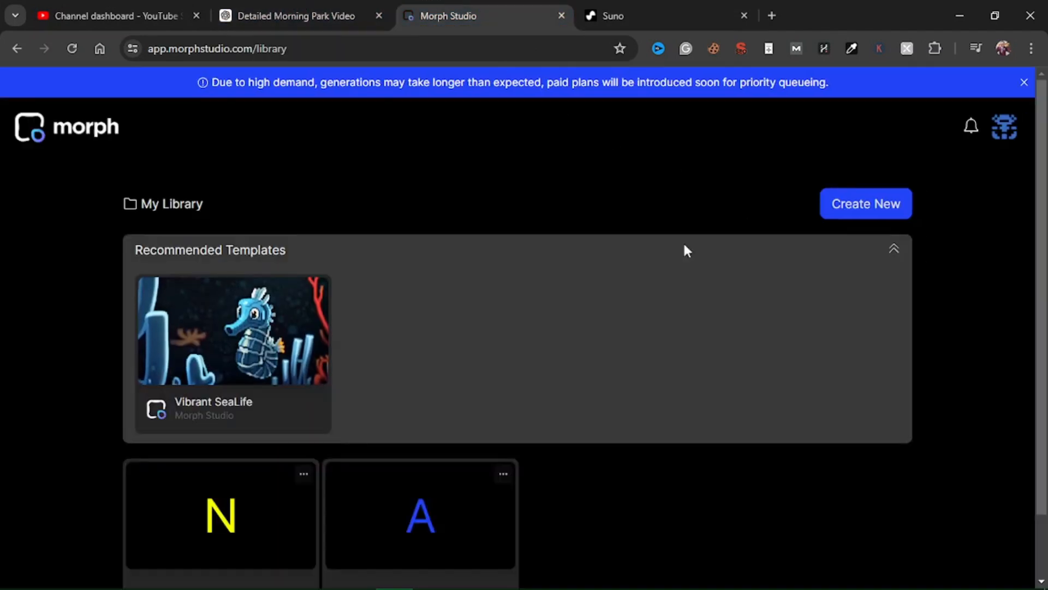
{"action": "scroll", "coordinate": [386, 491], "scroll_direction": "down", "scroll_amount": 2}
{"action": "left_click", "coordinate": [418, 456]}
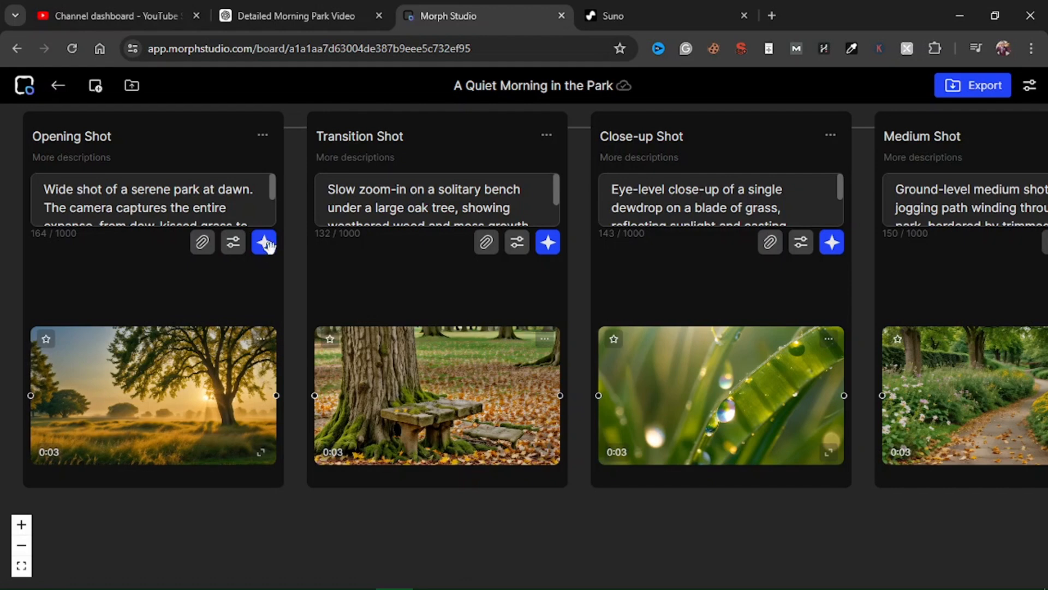
Step: Inspect the Opening Shot's generation settings, including the model, duration and motion options, without changing them
{"action": "left_click", "coordinate": [235, 243]}
{"action": "scroll", "coordinate": [468, 403], "scroll_direction": "down", "scroll_amount": 2}
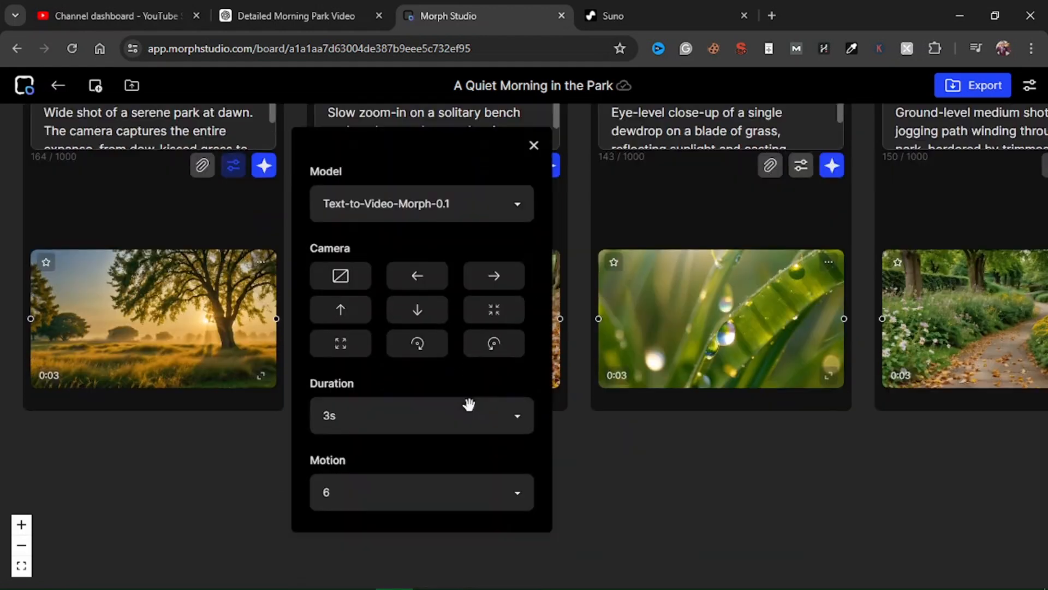
{"action": "left_click", "coordinate": [452, 381]}
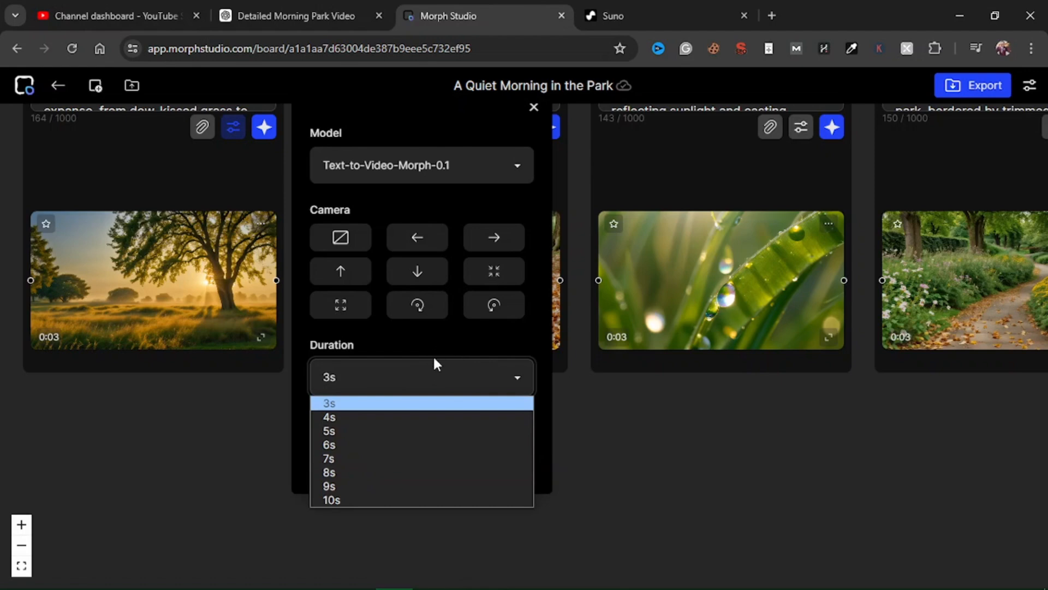
{"action": "left_click", "coordinate": [446, 340]}
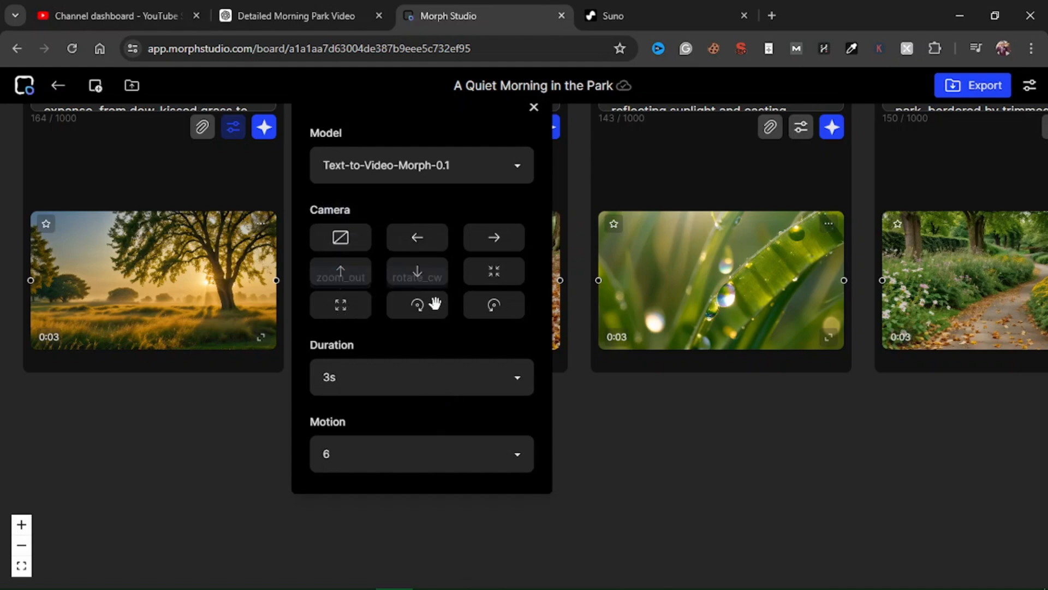
{"action": "scroll", "coordinate": [434, 304], "scroll_direction": "up", "scroll_amount": 2}
{"action": "left_click", "coordinate": [474, 287]}
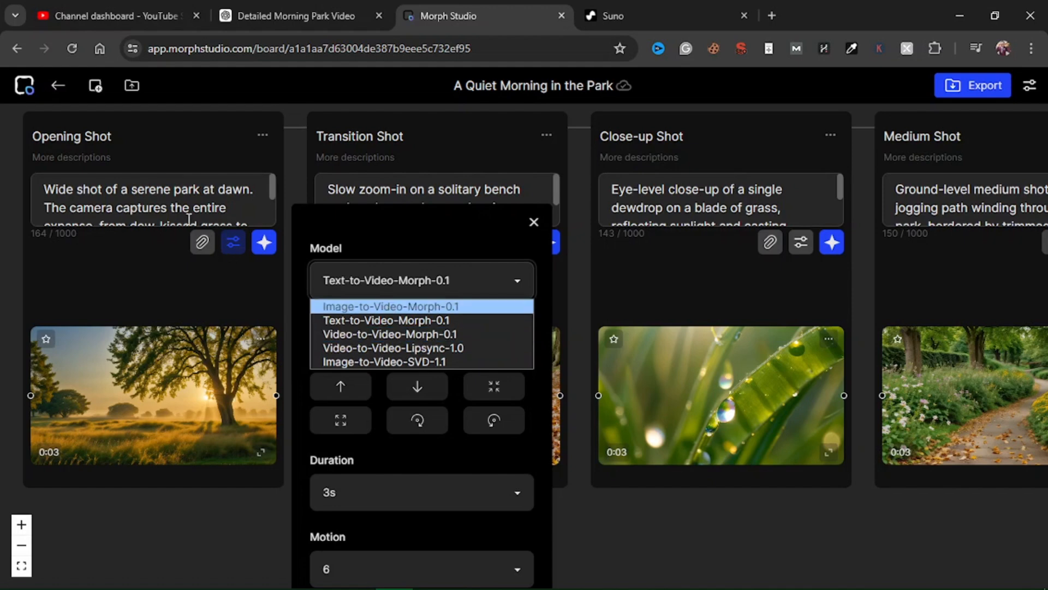
{"action": "triple_click", "coordinate": [109, 201]}
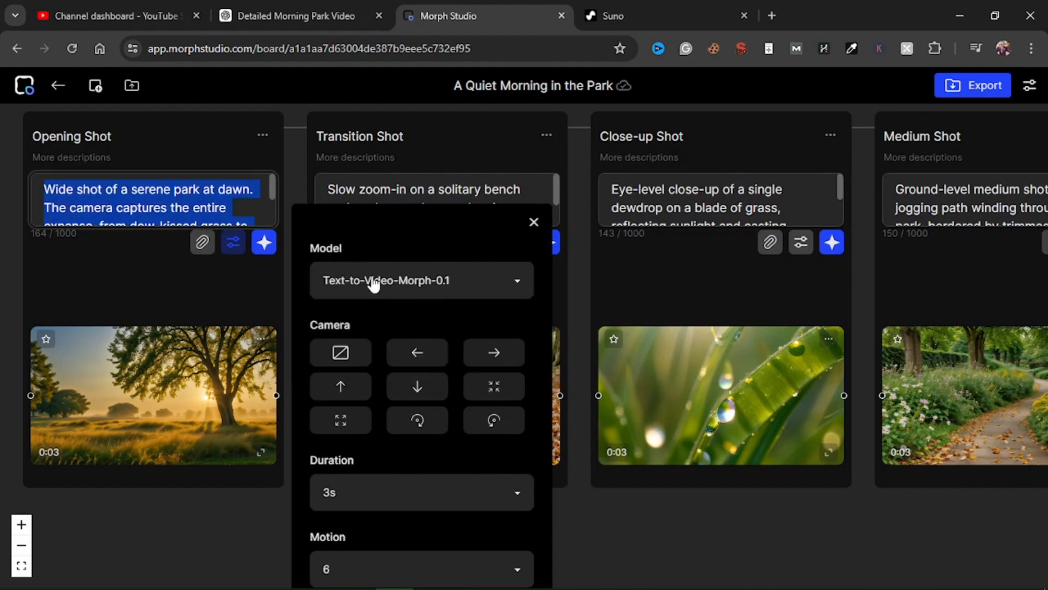
{"action": "left_click", "coordinate": [430, 285]}
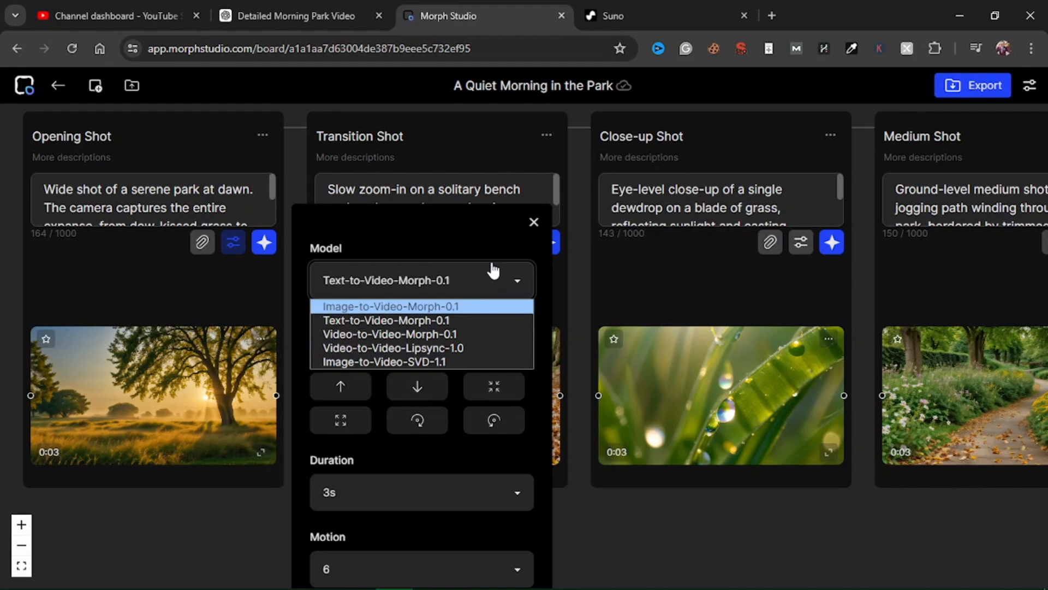
{"action": "left_click", "coordinate": [544, 264]}
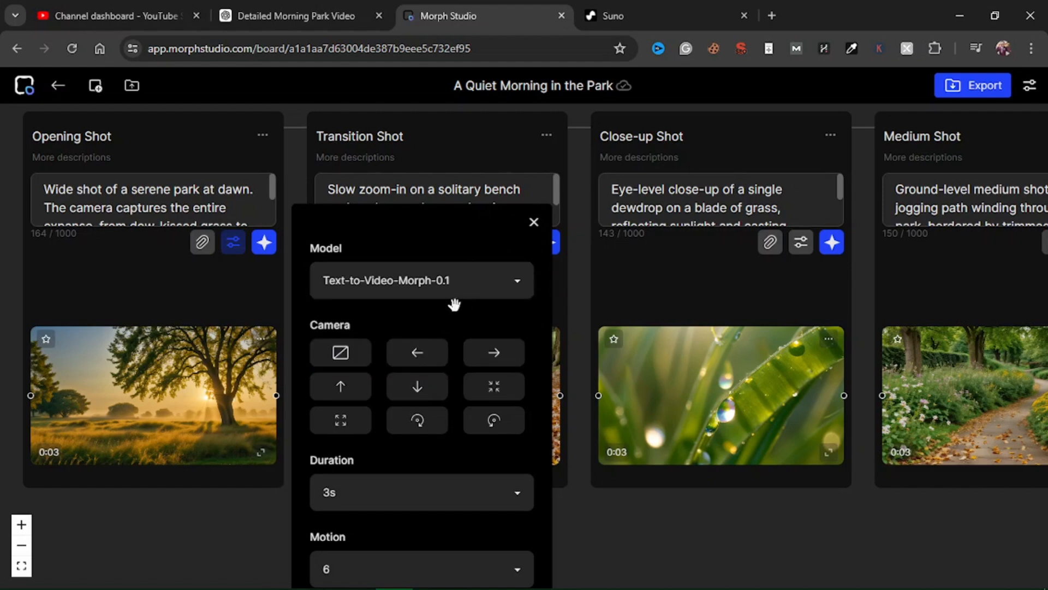
{"action": "left_click", "coordinate": [535, 223]}
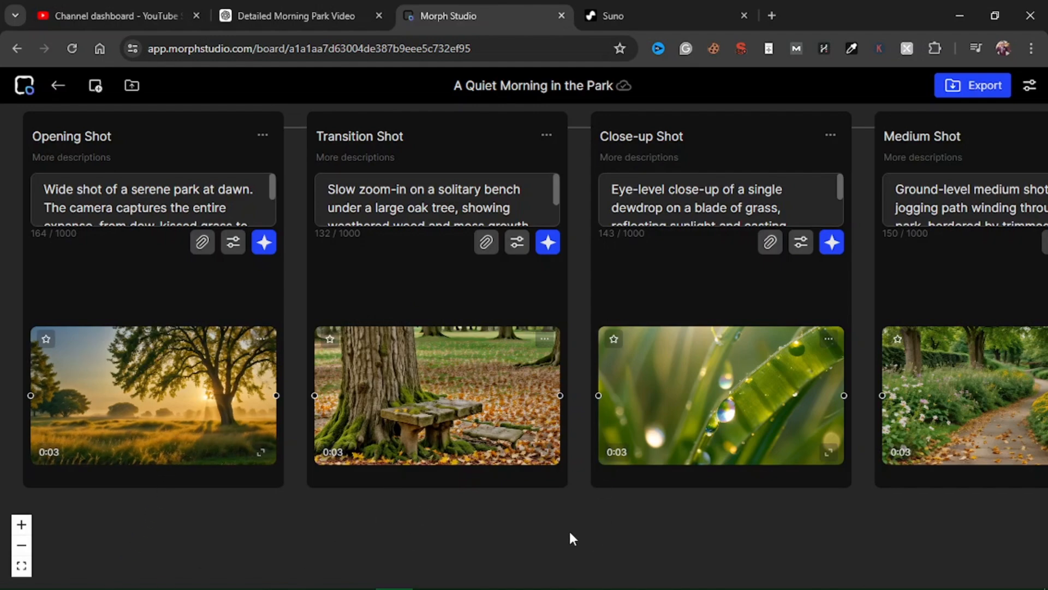
Step: Review the generated shots along the storyboard
{"action": "left_click", "coordinate": [22, 545]}
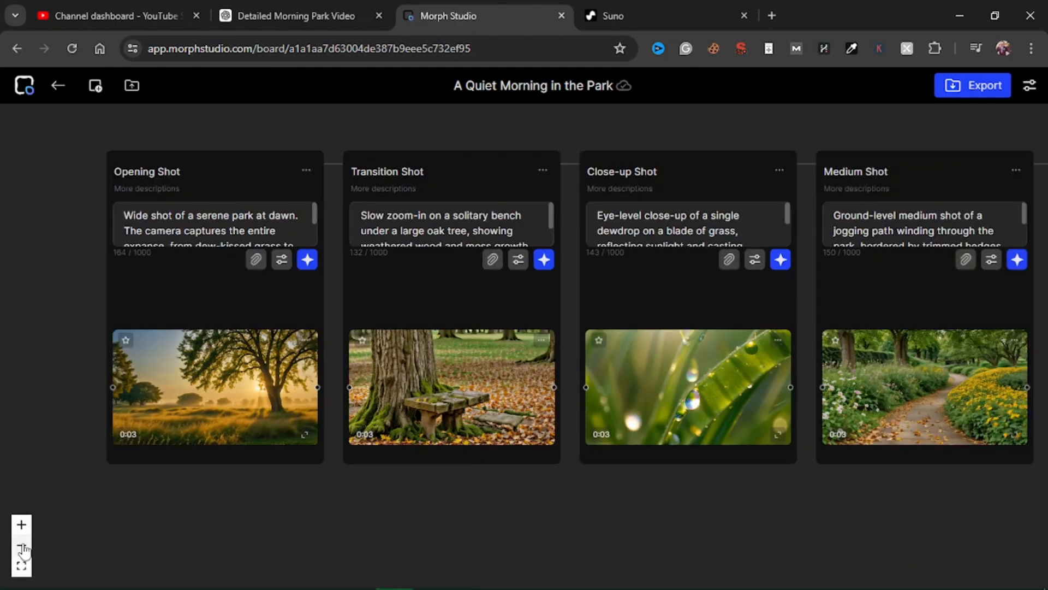
{"action": "left_click", "coordinate": [21, 545]}
{"action": "left_click_drag", "start_coordinate": [585, 496], "coordinate": [326, 484]}
{"action": "left_click_drag", "start_coordinate": [512, 488], "coordinate": [243, 487]}
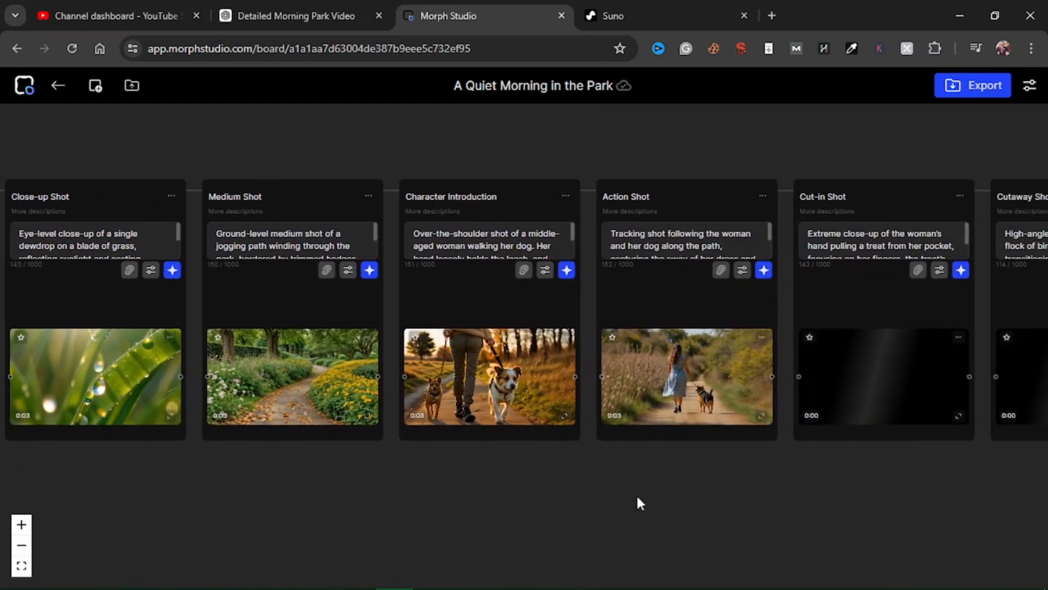
Step: Switch to the Quiet Morning in the Park project in CapCut and preview the imported Morning Melody audio in the media library
{"action": "left_click_drag", "start_coordinate": [838, 491], "coordinate": [533, 487]}
{"action": "left_click_drag", "start_coordinate": [764, 479], "coordinate": [271, 469]}
{"action": "left_click_drag", "start_coordinate": [626, 469], "coordinate": [530, 478]}
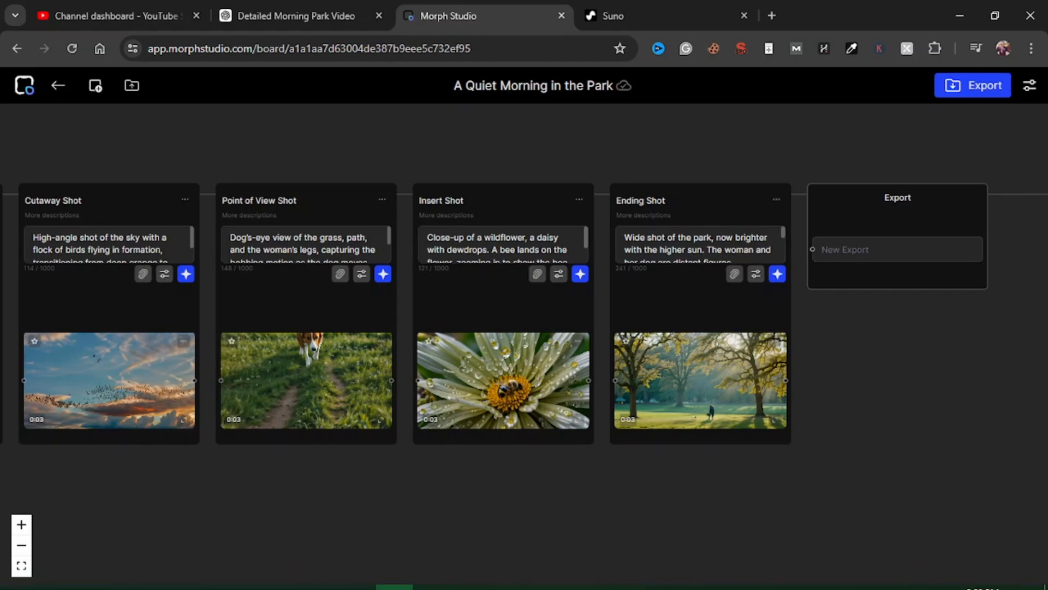
{"action": "left_click", "coordinate": [477, 579]}
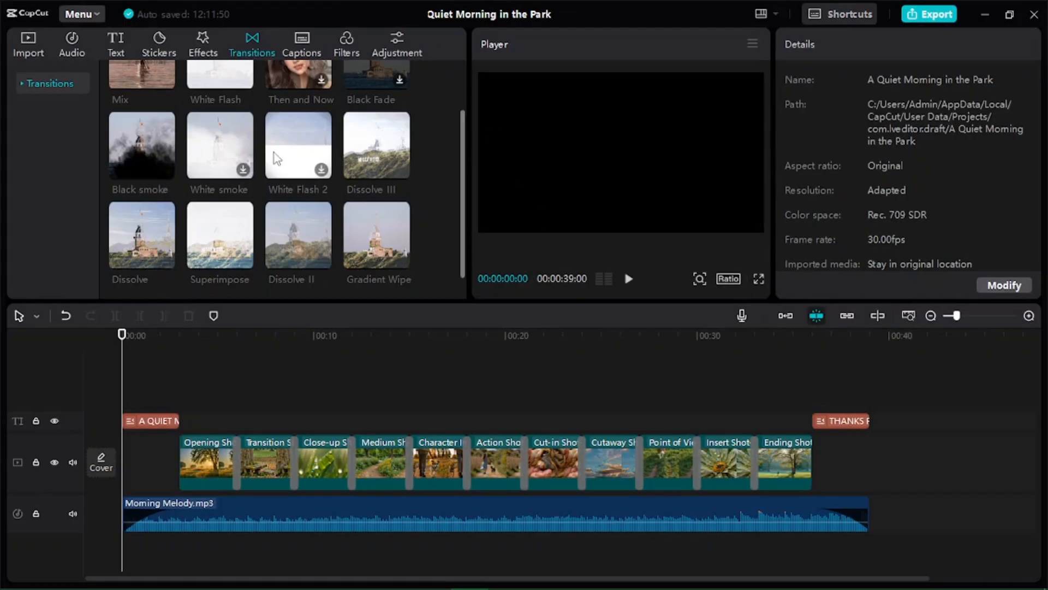
{"action": "left_click", "coordinate": [37, 53]}
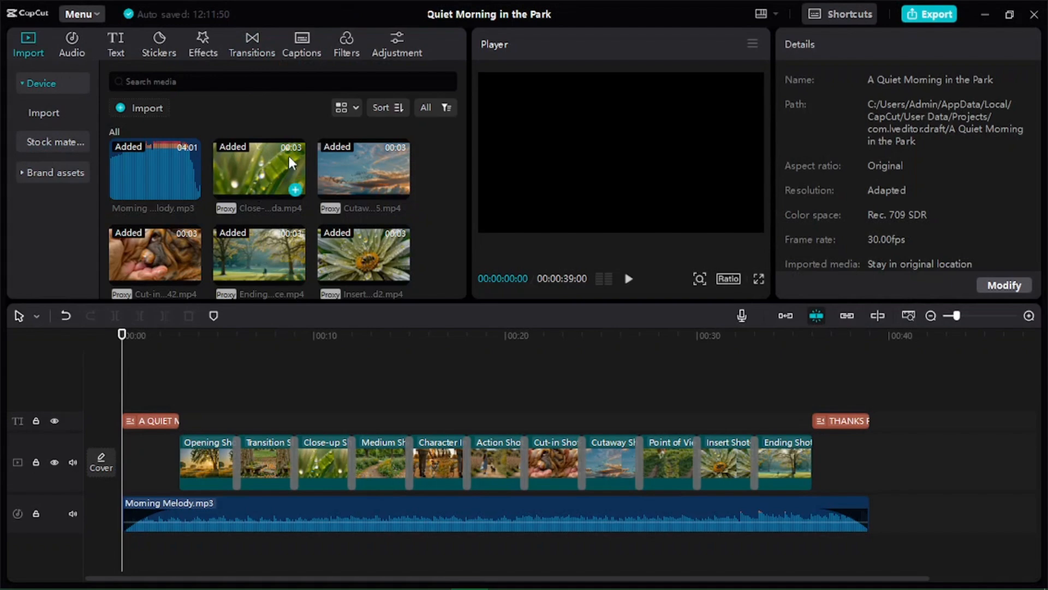
{"action": "left_click_drag", "start_coordinate": [463, 190], "coordinate": [458, 151]}
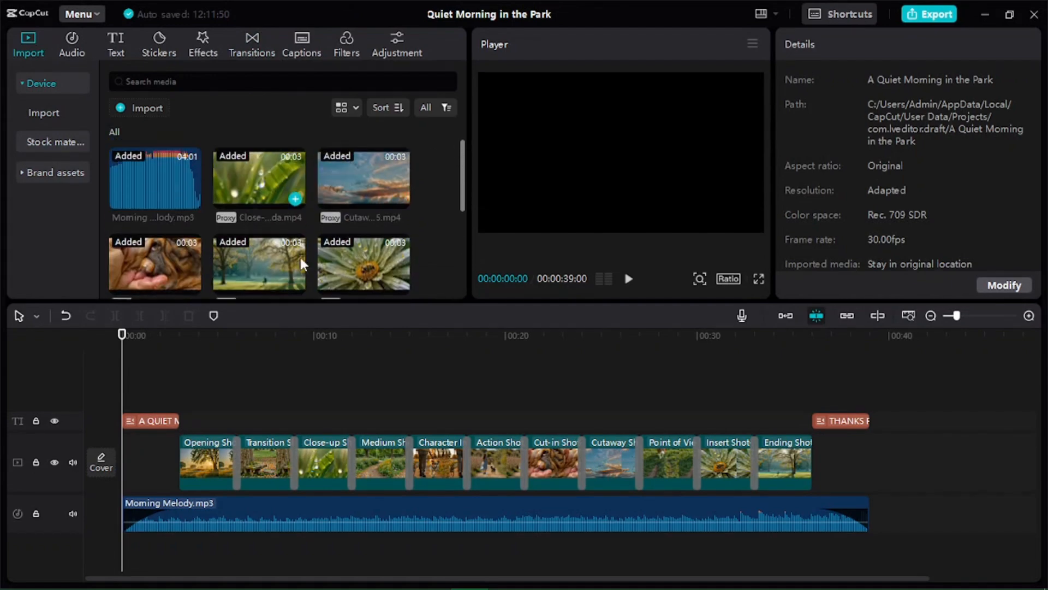
{"action": "left_click", "coordinate": [152, 186]}
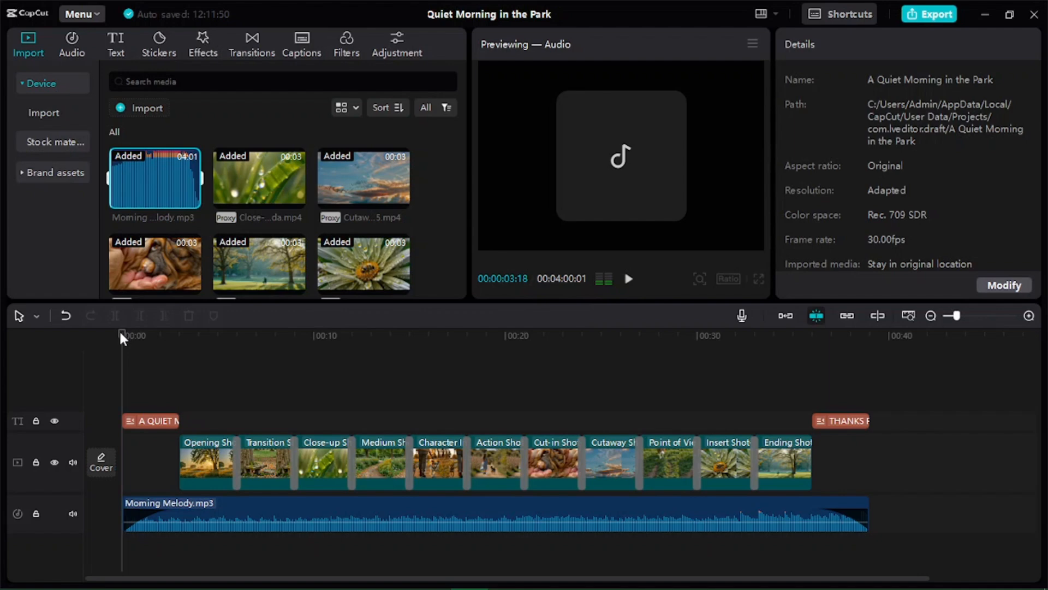
Step: Scrub through the timeline and inspect the Mix transition between the Transition and Close-up shots
{"action": "left_click_drag", "start_coordinate": [125, 342], "coordinate": [151, 410]}
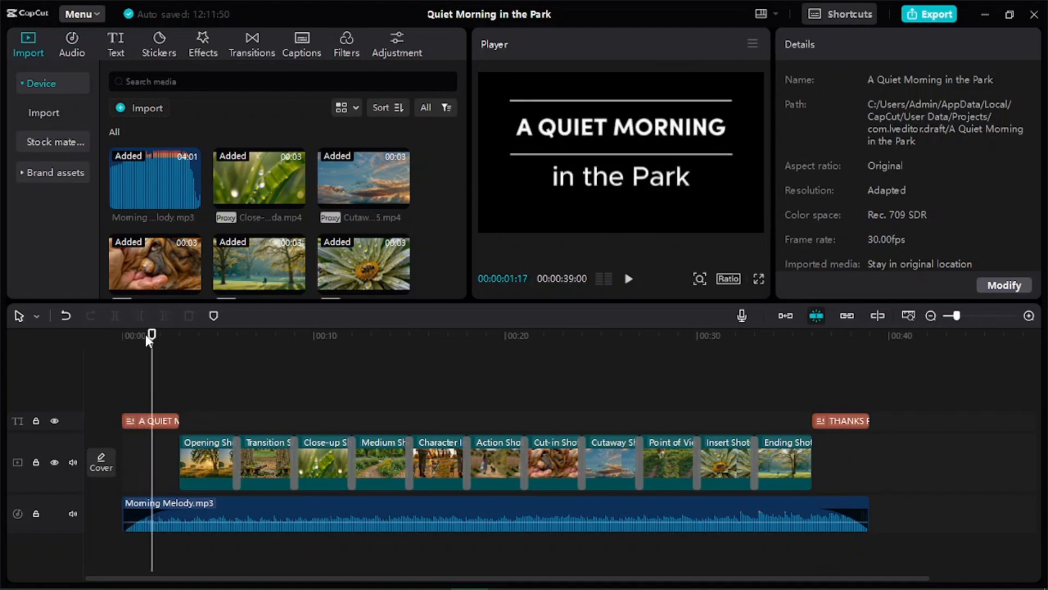
{"action": "left_click_drag", "start_coordinate": [149, 339], "coordinate": [196, 370]}
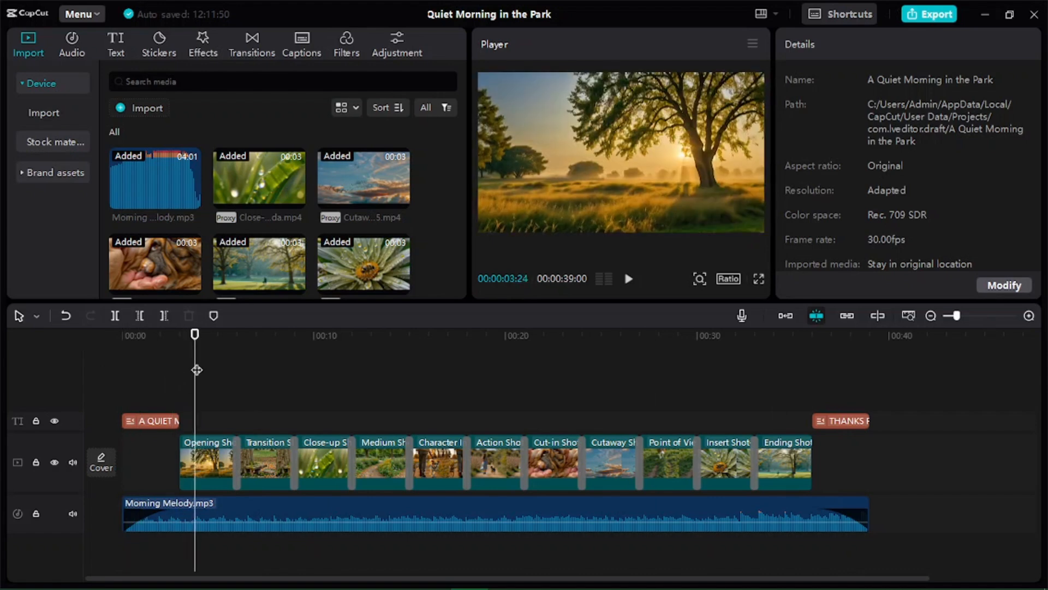
{"action": "left_click", "coordinate": [237, 473]}
{"action": "left_click", "coordinate": [295, 463]}
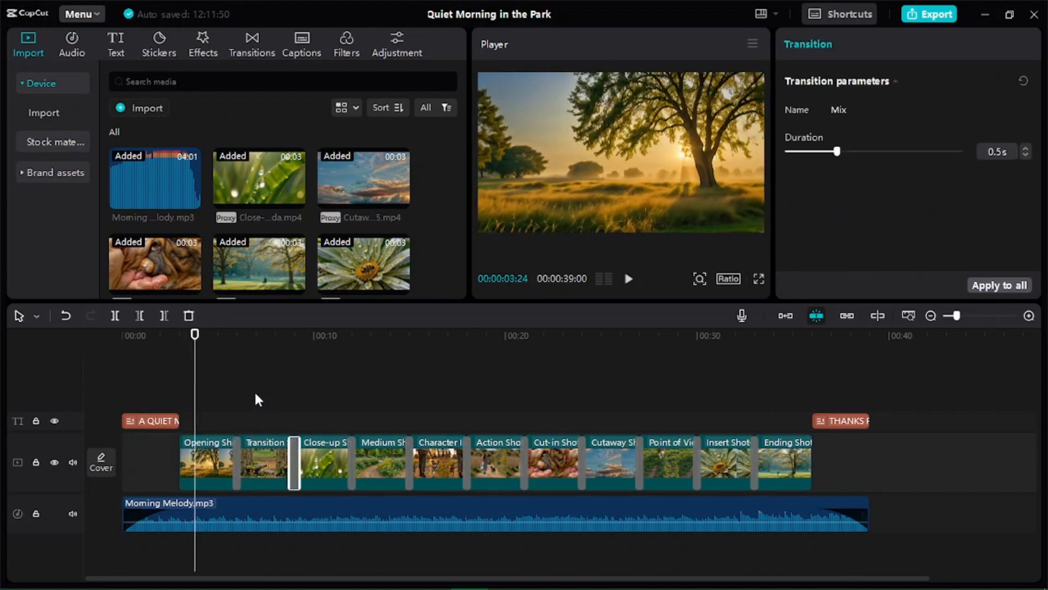
{"action": "left_click_drag", "start_coordinate": [190, 336], "coordinate": [88, 347]}
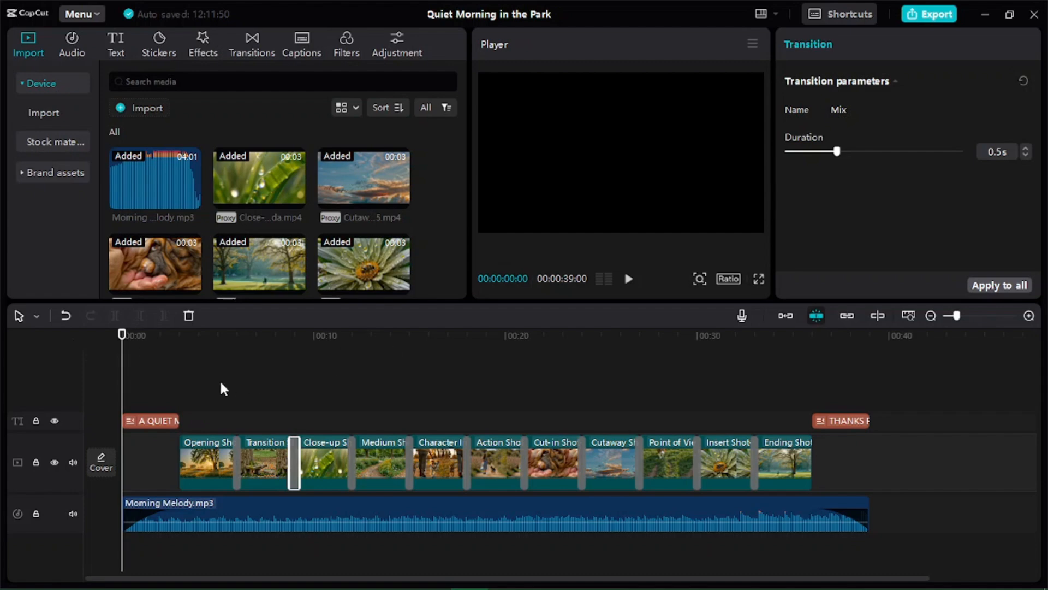
{"action": "left_click", "coordinate": [152, 381]}
{"action": "left_click_drag", "start_coordinate": [157, 358], "coordinate": [69, 334]}
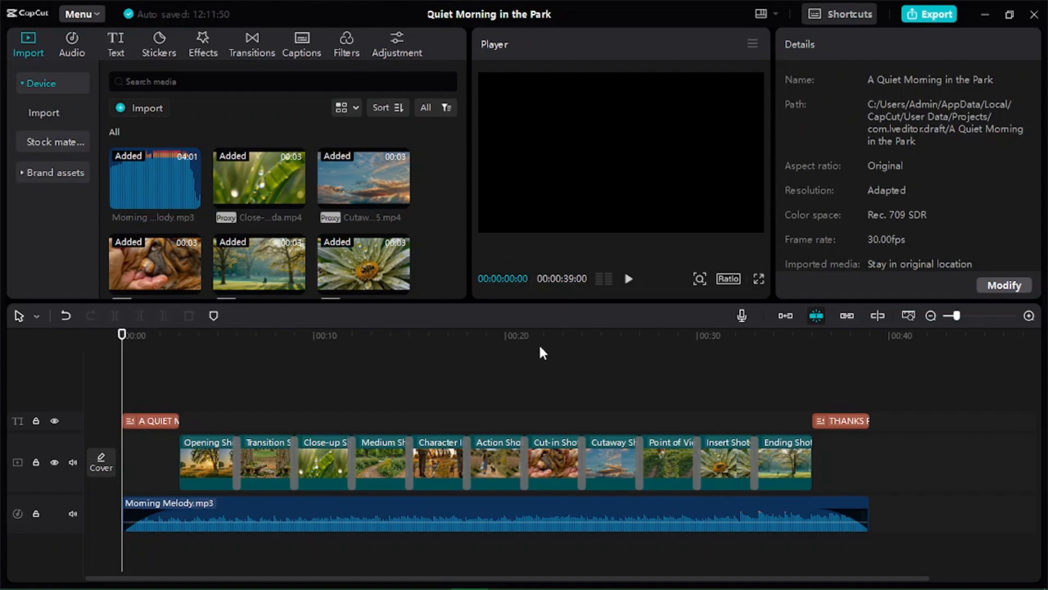
Step: Return to the Morph Studio storyboard and enter export mode to choose shots for download
{"action": "mouse_move", "coordinate": [513, 588]}
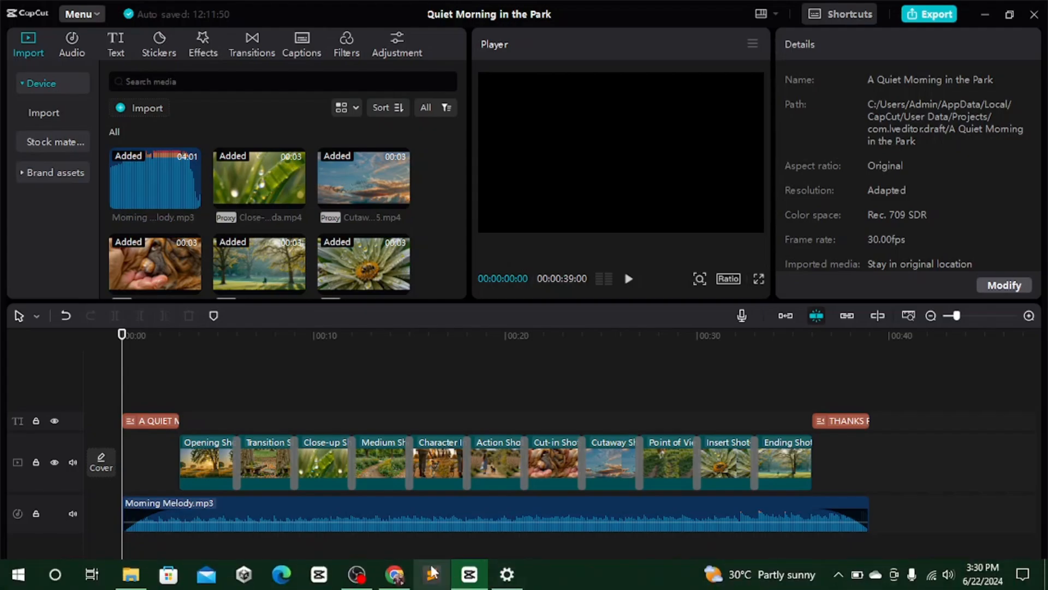
{"action": "left_click", "coordinate": [393, 576]}
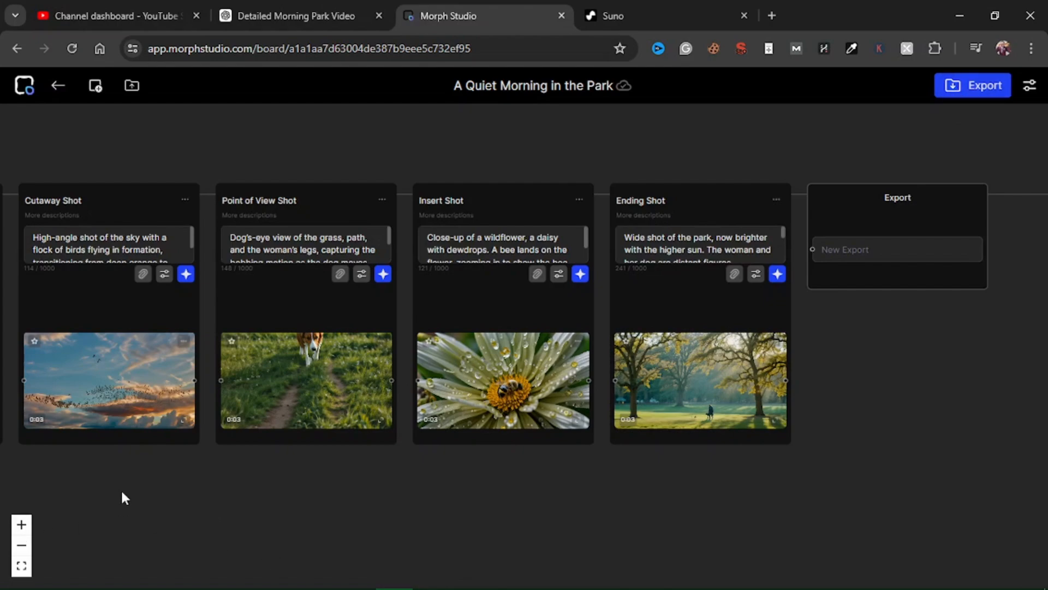
{"action": "left_click_drag", "start_coordinate": [124, 498], "coordinate": [830, 498]}
{"action": "left_click_drag", "start_coordinate": [267, 513], "coordinate": [632, 511]}
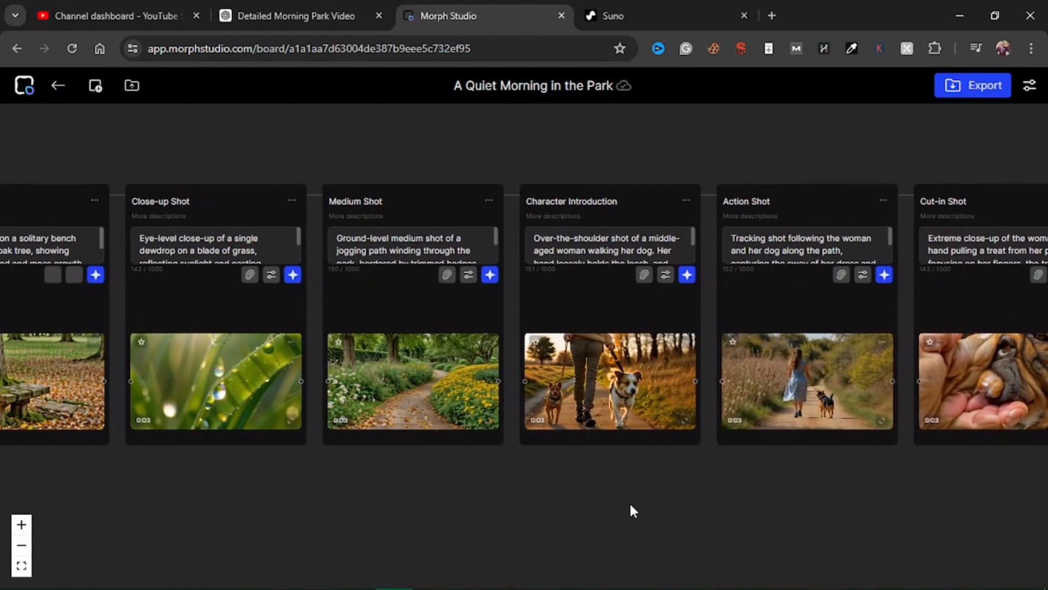
{"action": "left_click_drag", "start_coordinate": [250, 503], "coordinate": [531, 510]}
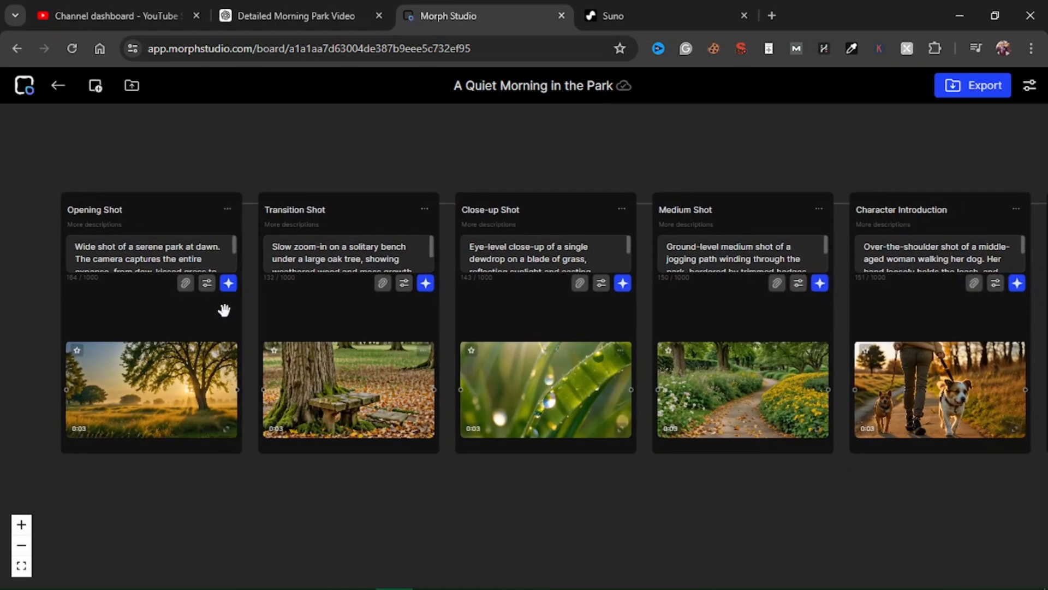
{"action": "left_click_drag", "start_coordinate": [732, 506], "coordinate": [689, 504]}
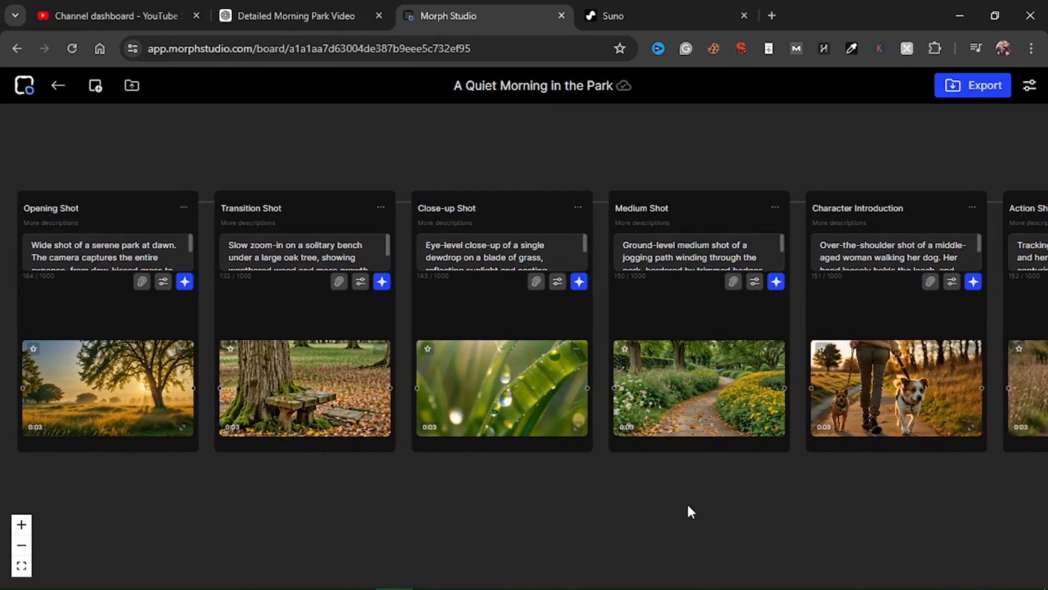
{"action": "left_click", "coordinate": [979, 98]}
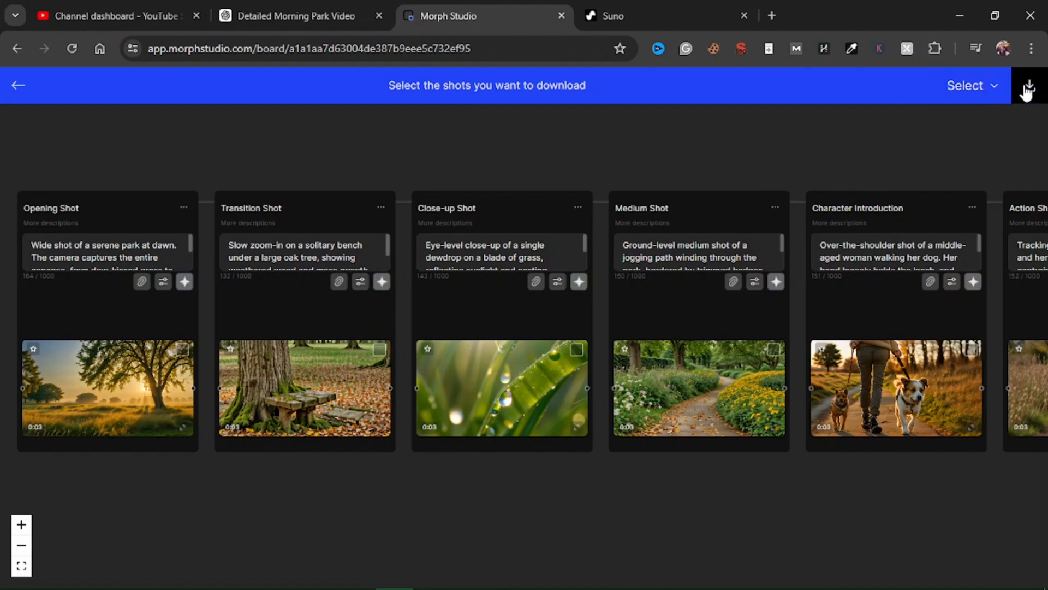
Step: Select all shots and download them as a zip archive
{"action": "left_click", "coordinate": [995, 95]}
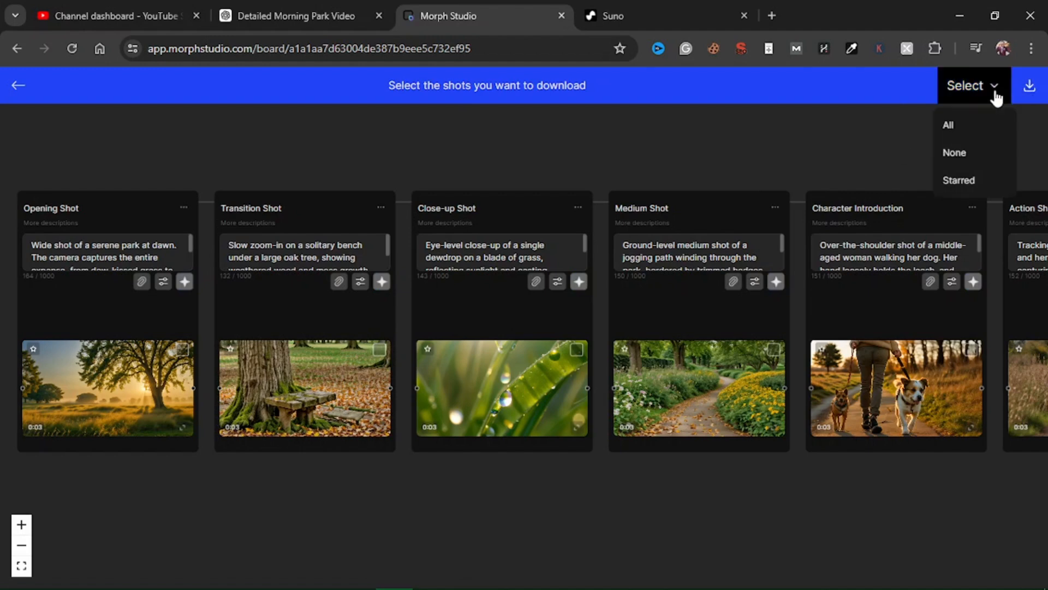
{"action": "left_click", "coordinate": [949, 127]}
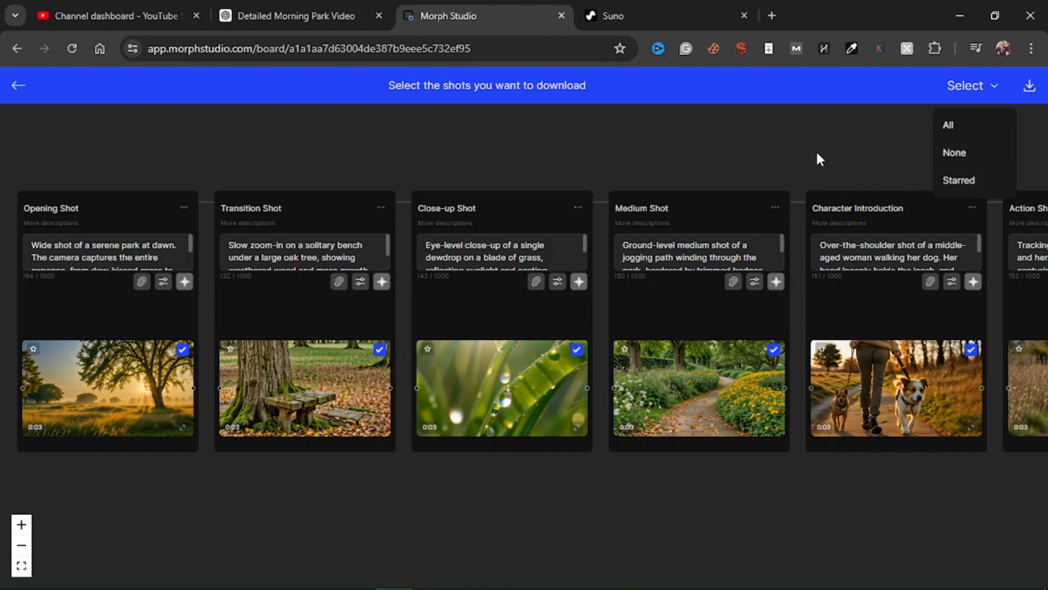
{"action": "left_click", "coordinate": [1029, 86]}
{"action": "left_click", "coordinate": [995, 88]}
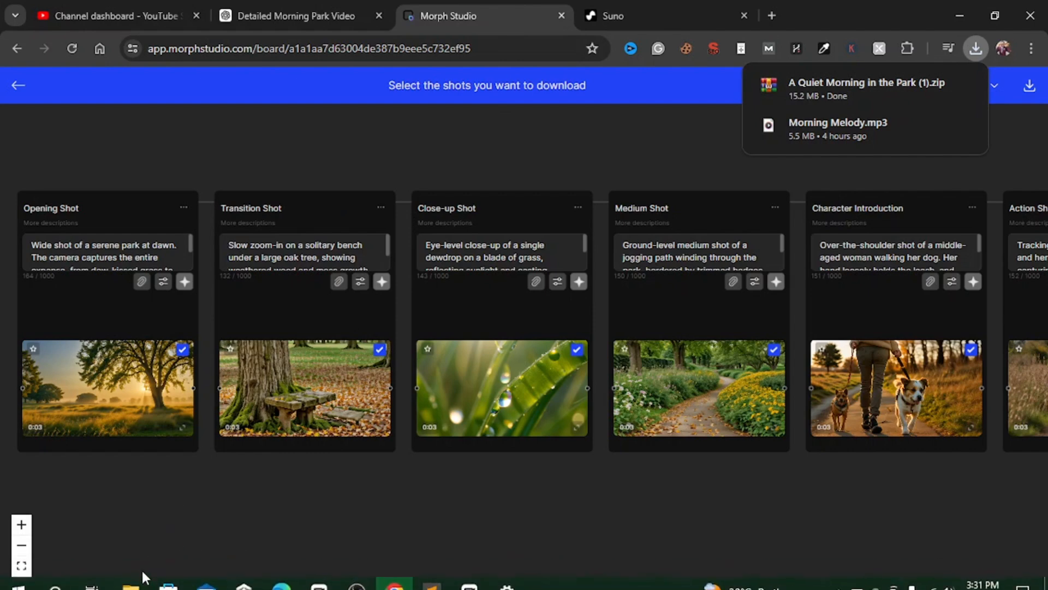
Step: Open the downloaded A Quiet Morning in the Park folder to check the shot video files
{"action": "left_click", "coordinate": [131, 574]}
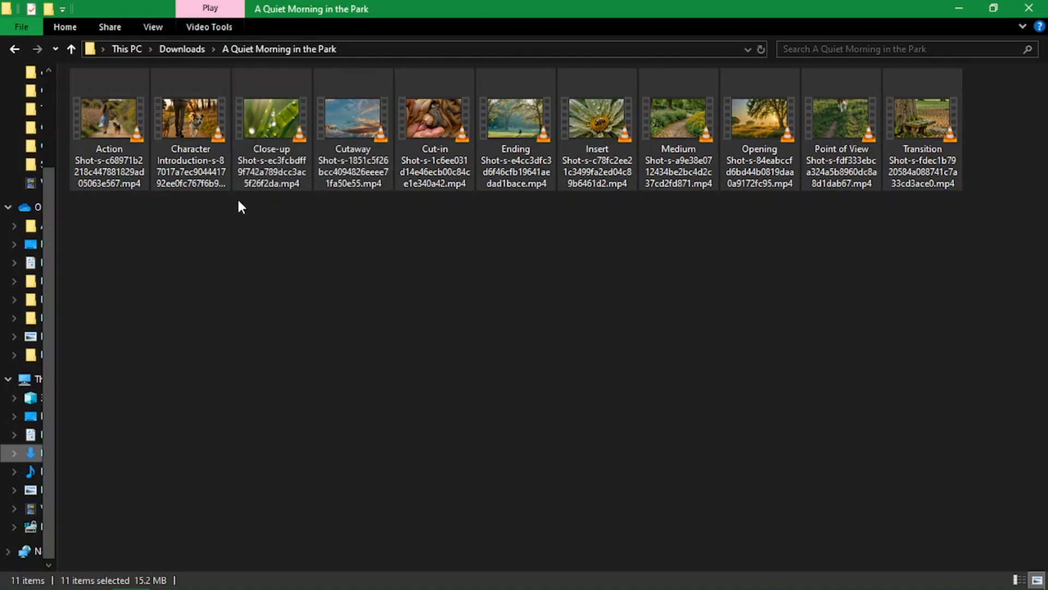
{"action": "left_click", "coordinate": [960, 9]}
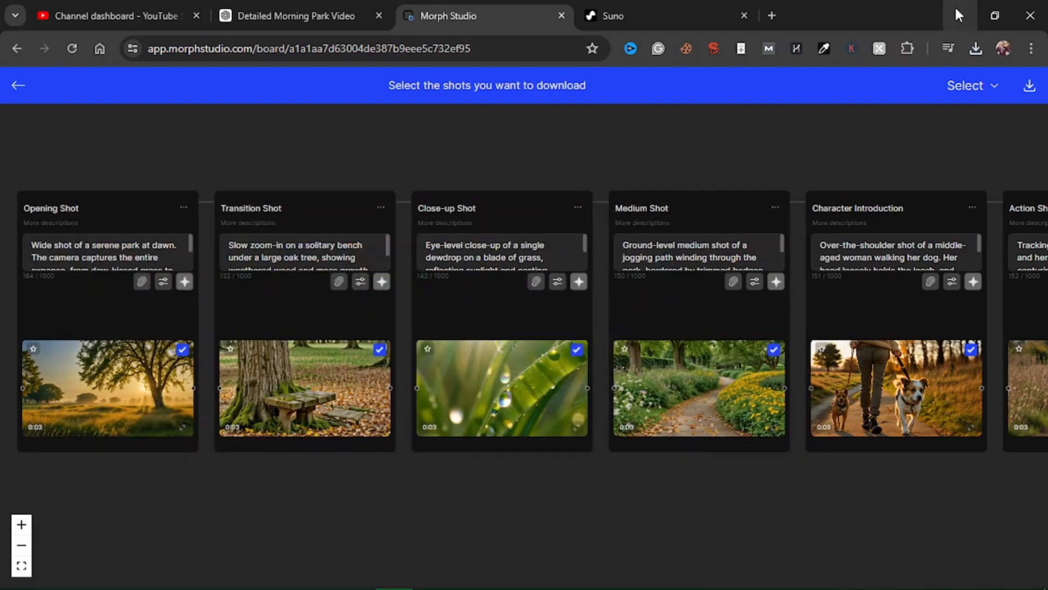
{"action": "left_click", "coordinate": [21, 566]}
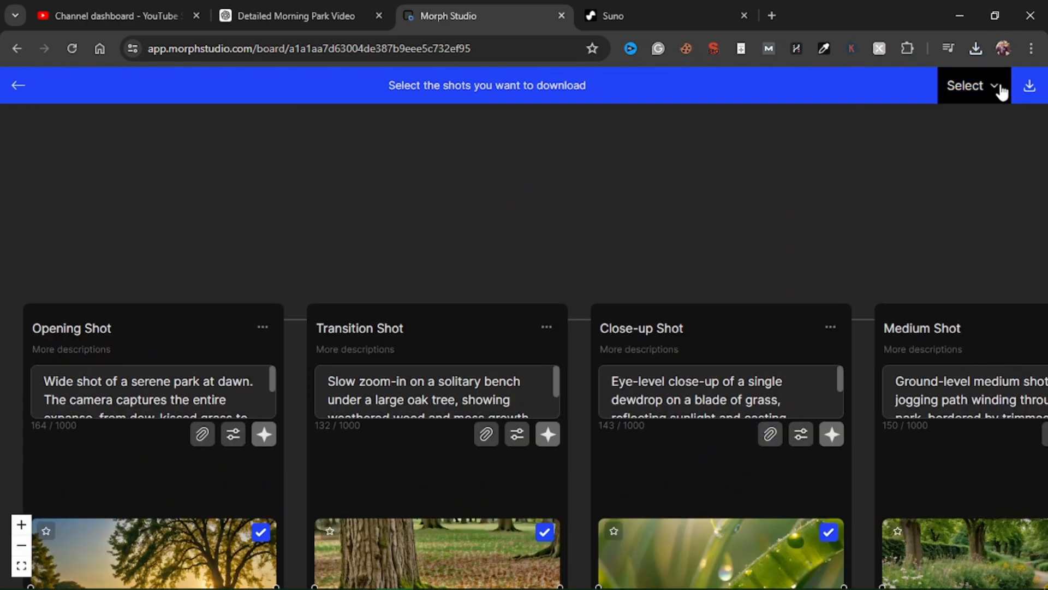
{"action": "left_click", "coordinate": [980, 89]}
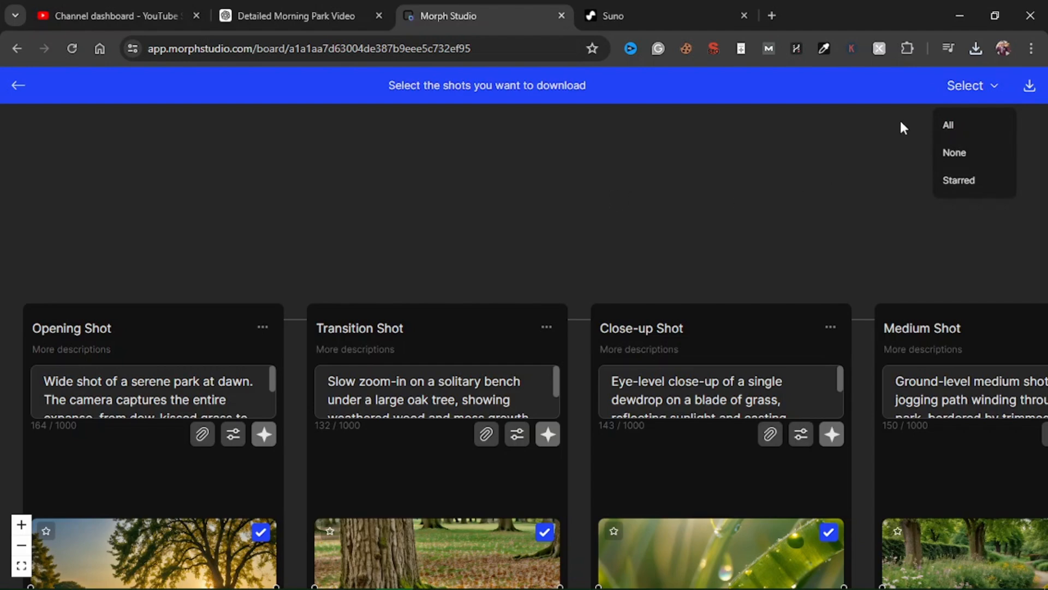
{"action": "left_click", "coordinate": [998, 96]}
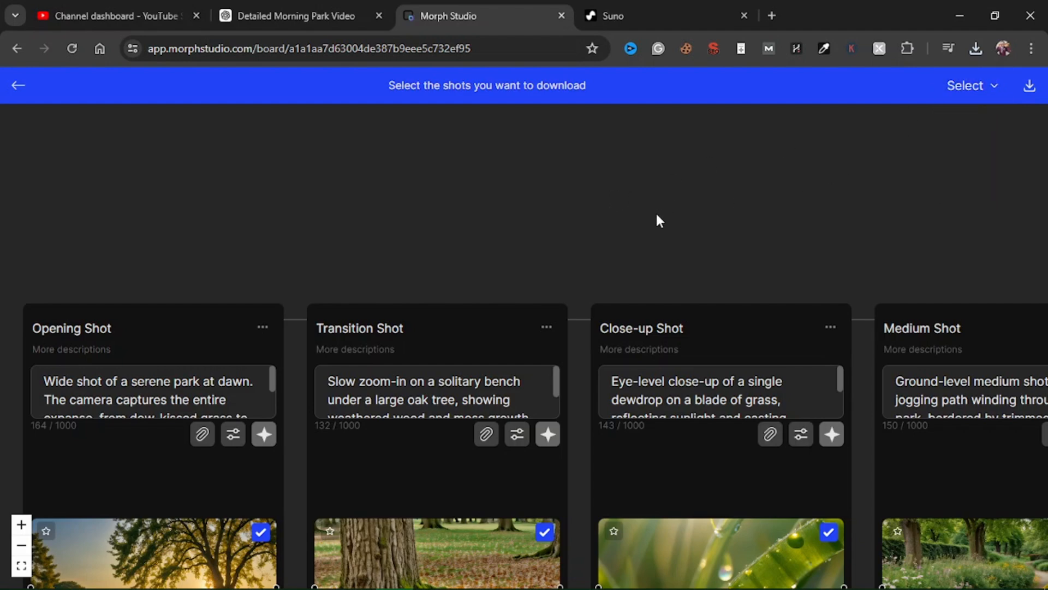
Step: Switch to CapCut and play the whole edited video in fullscreen preview
{"action": "left_click", "coordinate": [469, 574]}
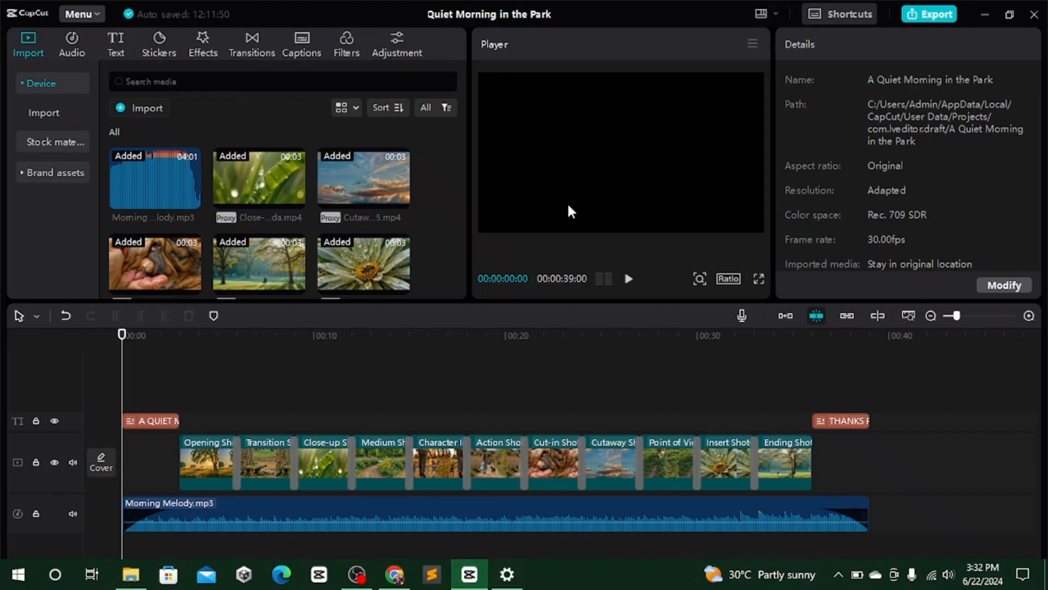
{"action": "left_click", "coordinate": [758, 280]}
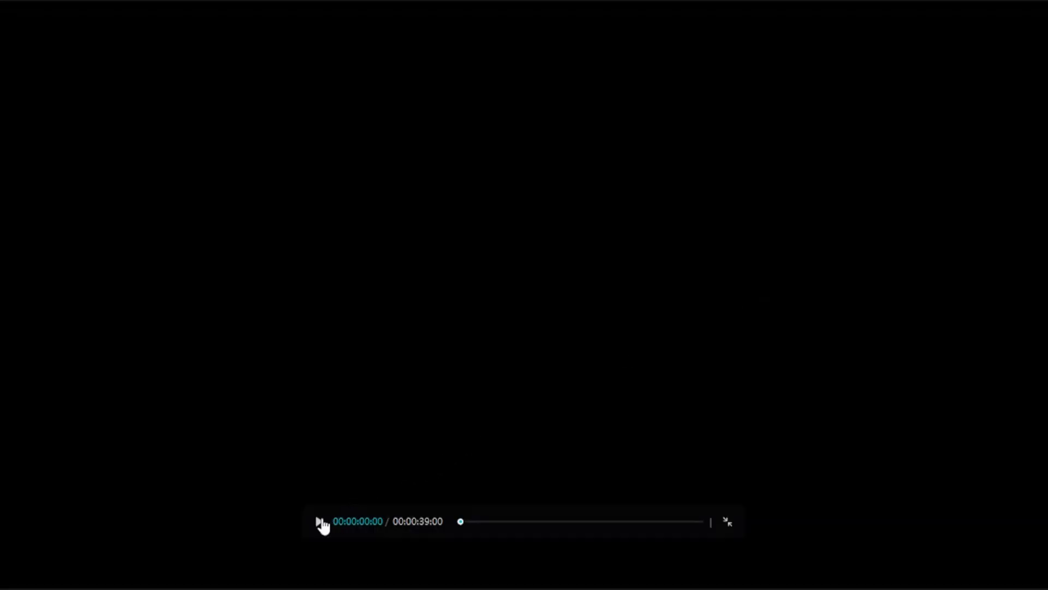
{"action": "left_click", "coordinate": [319, 522]}
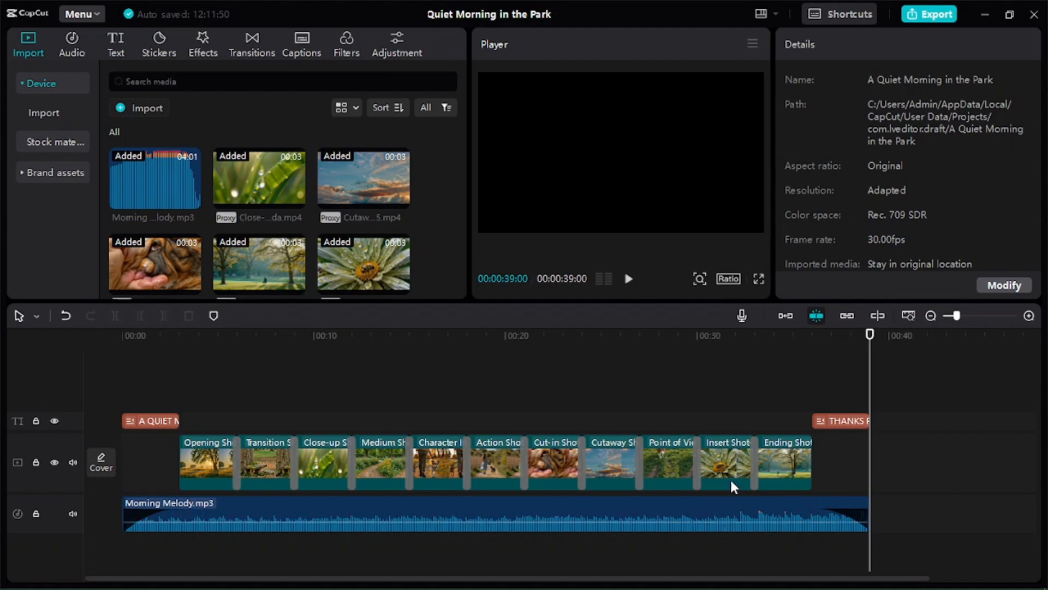
{"action": "left_click", "coordinate": [985, 17]}
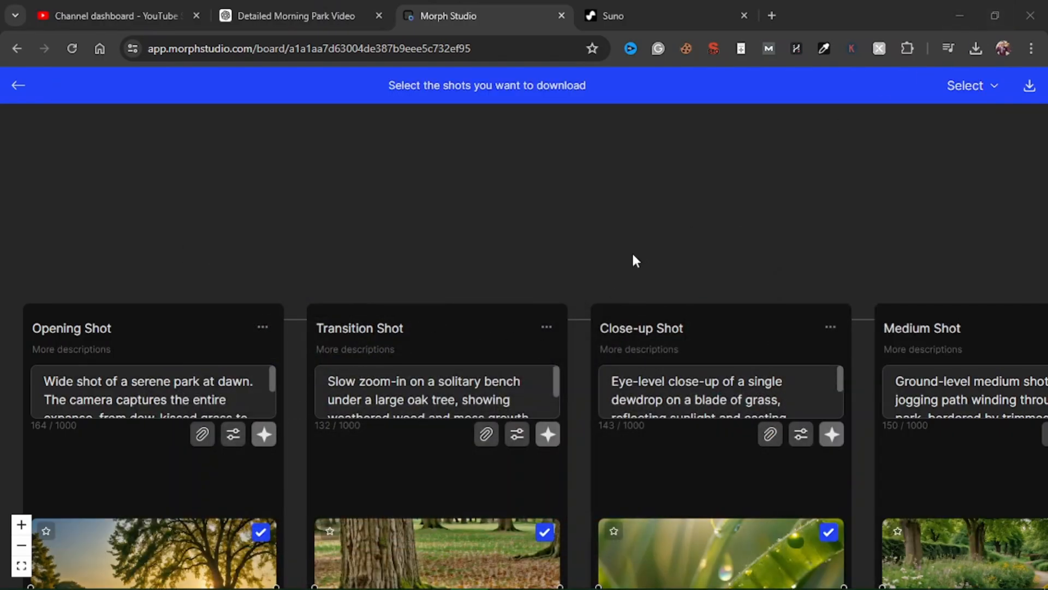
Step: Open the Opening Shot's generation settings and the Motion value list without changing anything
{"action": "scroll", "coordinate": [631, 260], "scroll_direction": "down", "scroll_amount": 2}
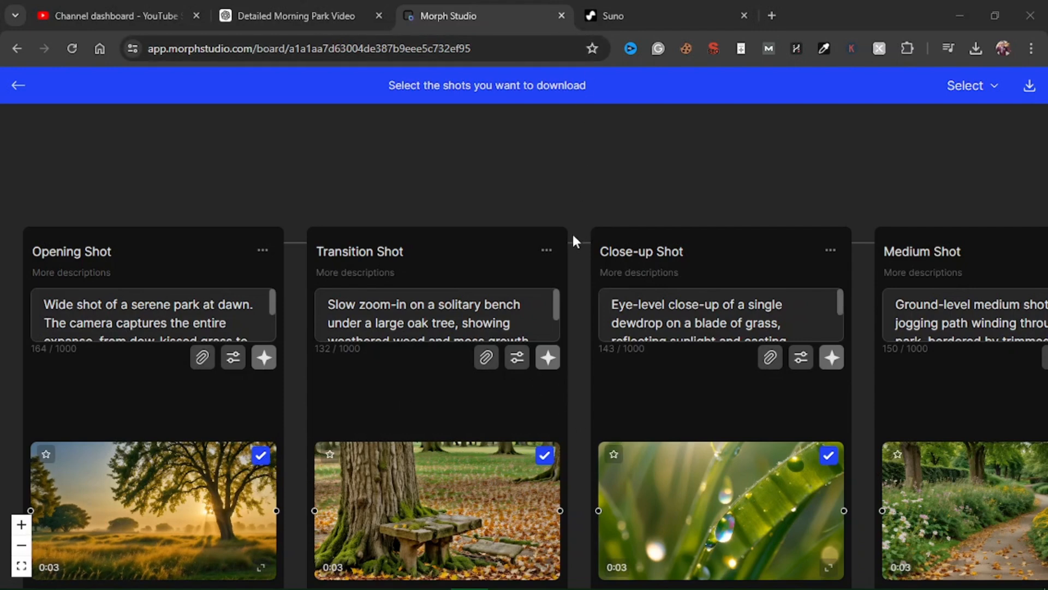
{"action": "scroll", "coordinate": [577, 248], "scroll_direction": "down", "scroll_amount": 2}
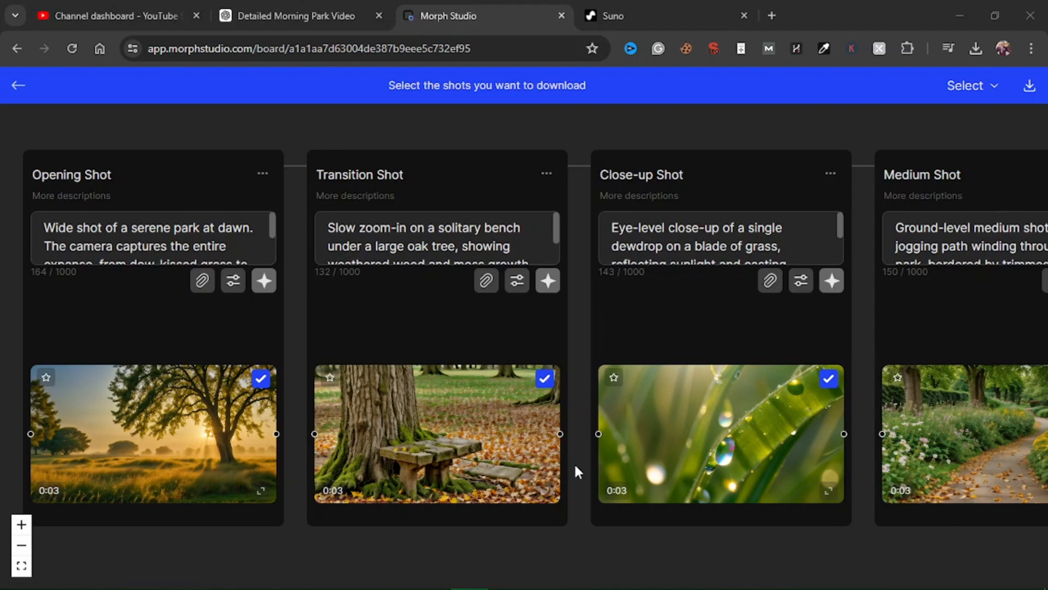
{"action": "left_click", "coordinate": [22, 545]}
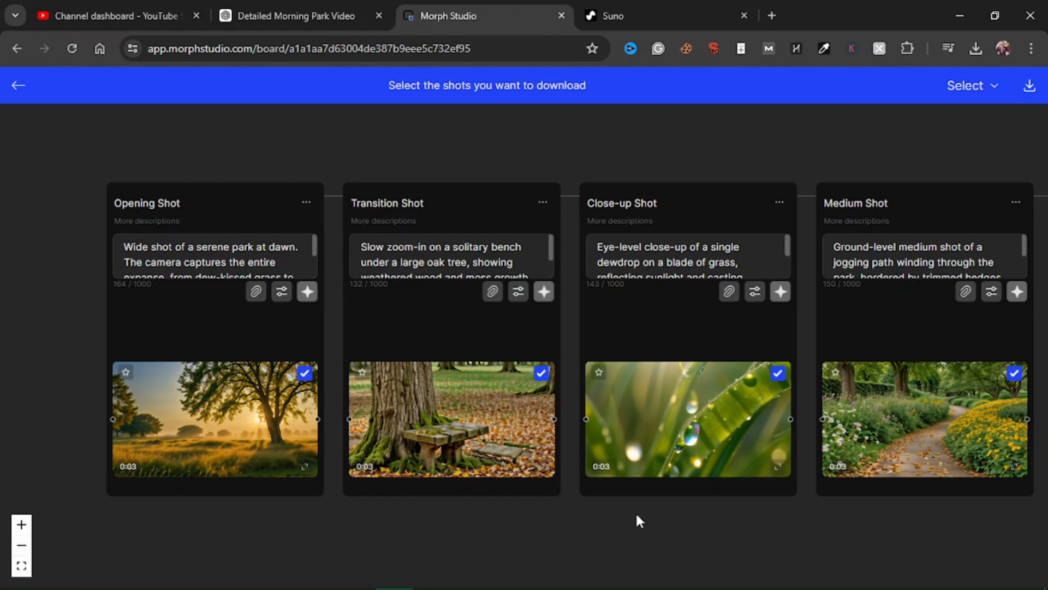
{"action": "left_click_drag", "start_coordinate": [637, 516], "coordinate": [538, 517]}
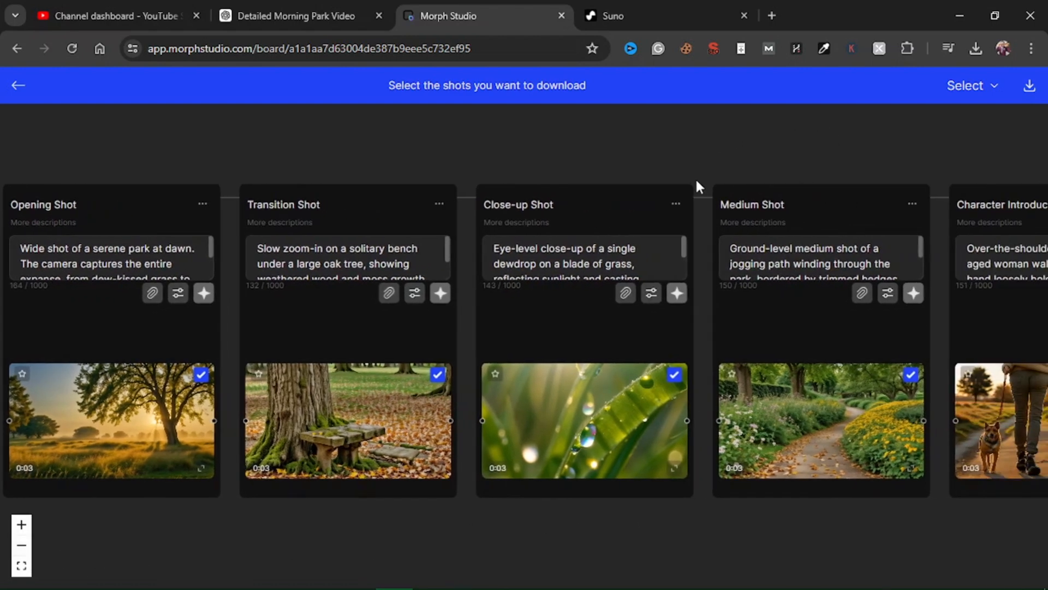
{"action": "left_click", "coordinate": [178, 295]}
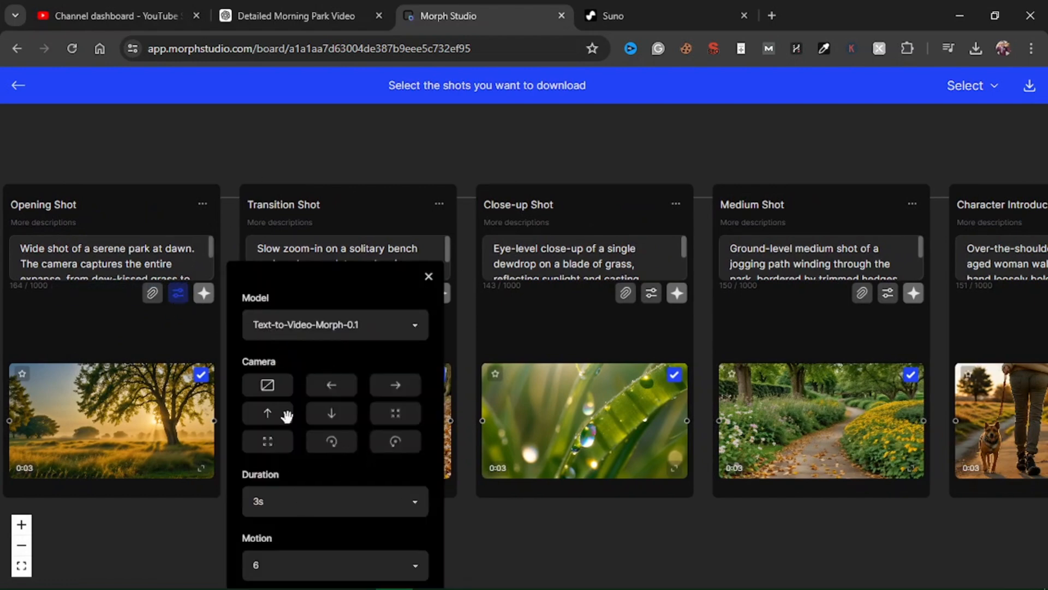
{"action": "left_click", "coordinate": [339, 564]}
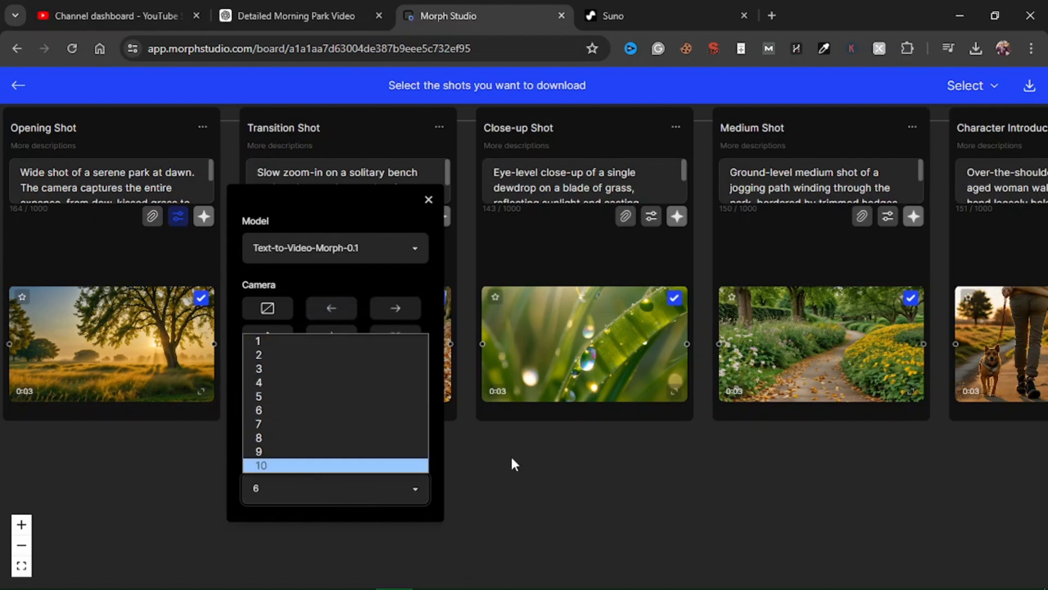
{"action": "left_click", "coordinate": [484, 462]}
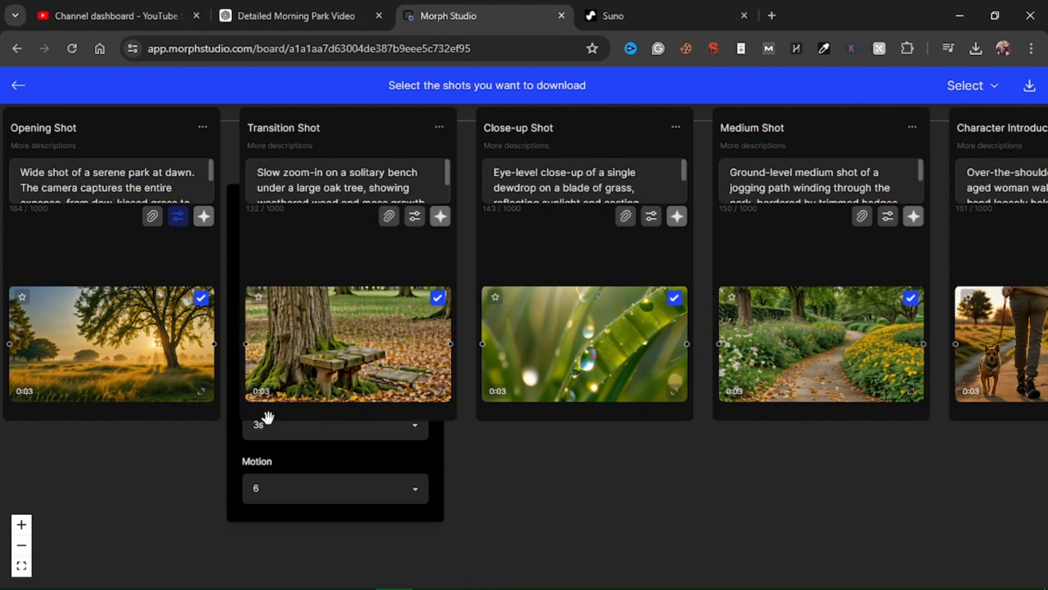
Step: Close the Opening Shot's settings, then open the Transition Shot's generation settings and Model list without changing anything
{"action": "left_click", "coordinate": [347, 459]}
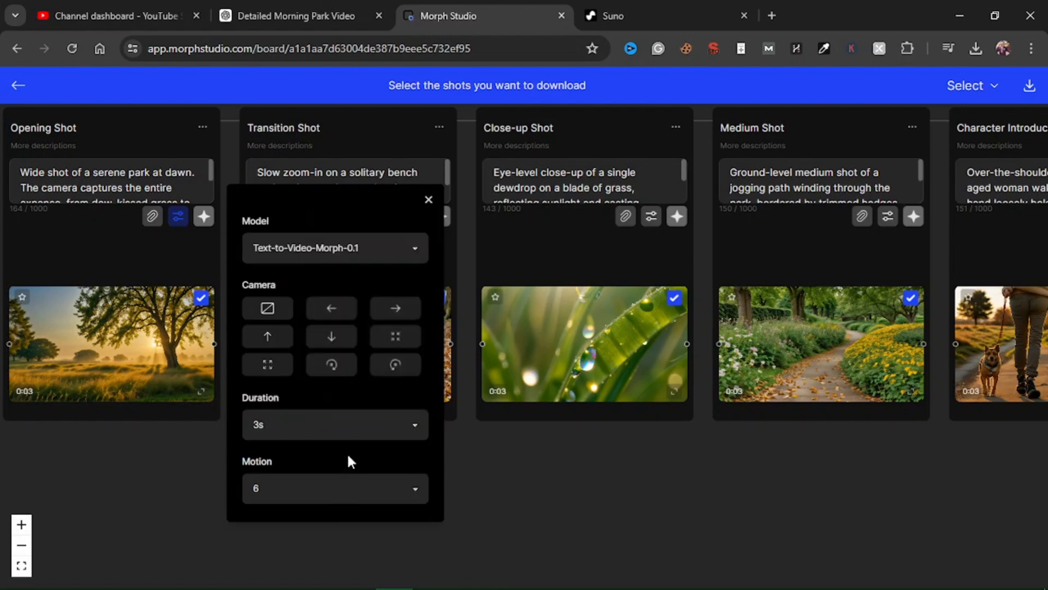
{"action": "left_click", "coordinate": [430, 198]}
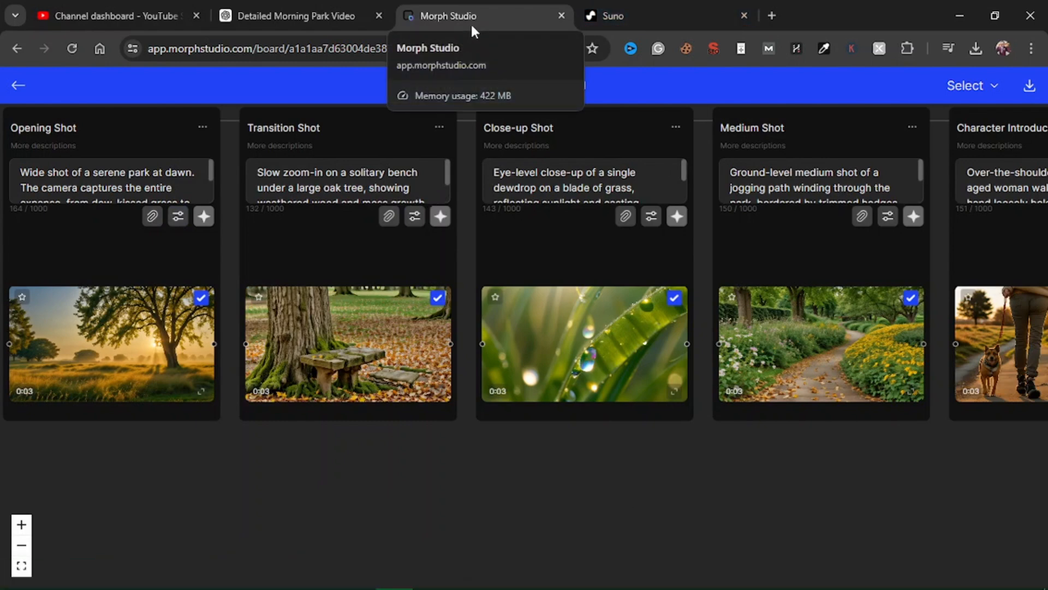
{"action": "left_click_drag", "start_coordinate": [869, 476], "coordinate": [759, 481]}
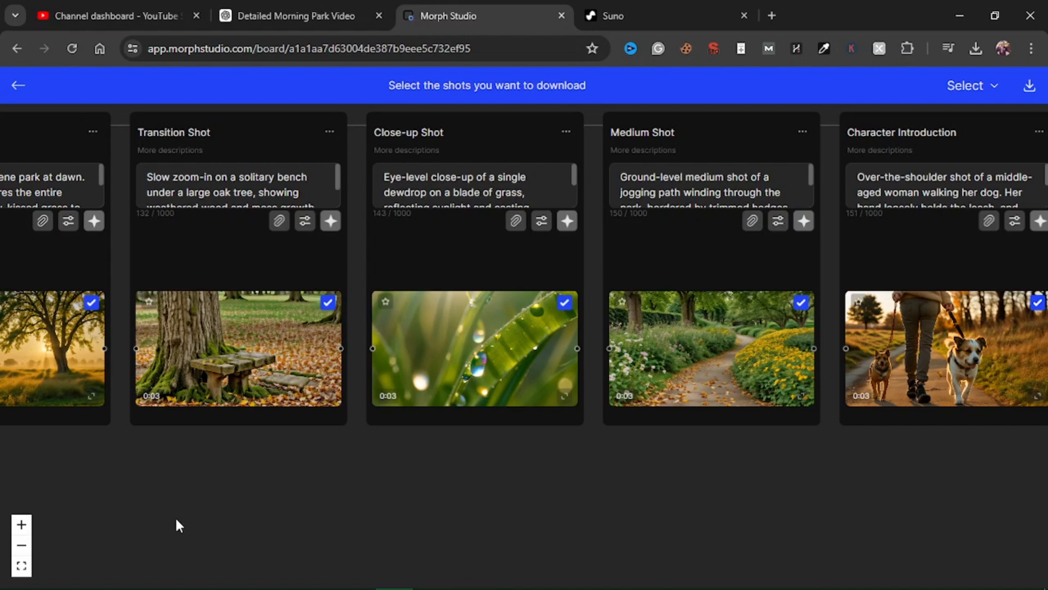
{"action": "left_click", "coordinate": [305, 224]}
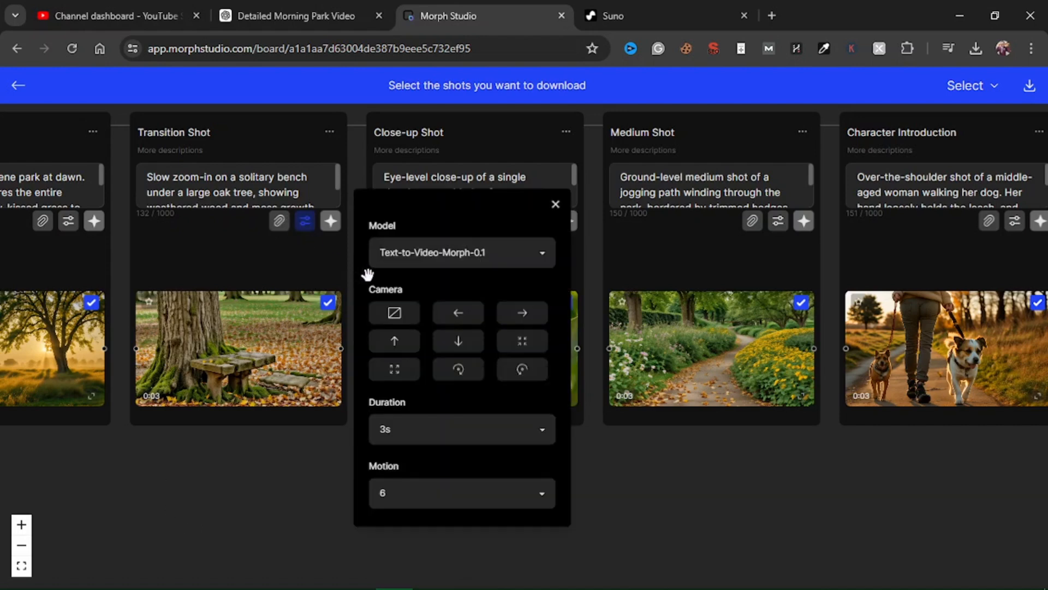
{"action": "left_click", "coordinate": [482, 257]}
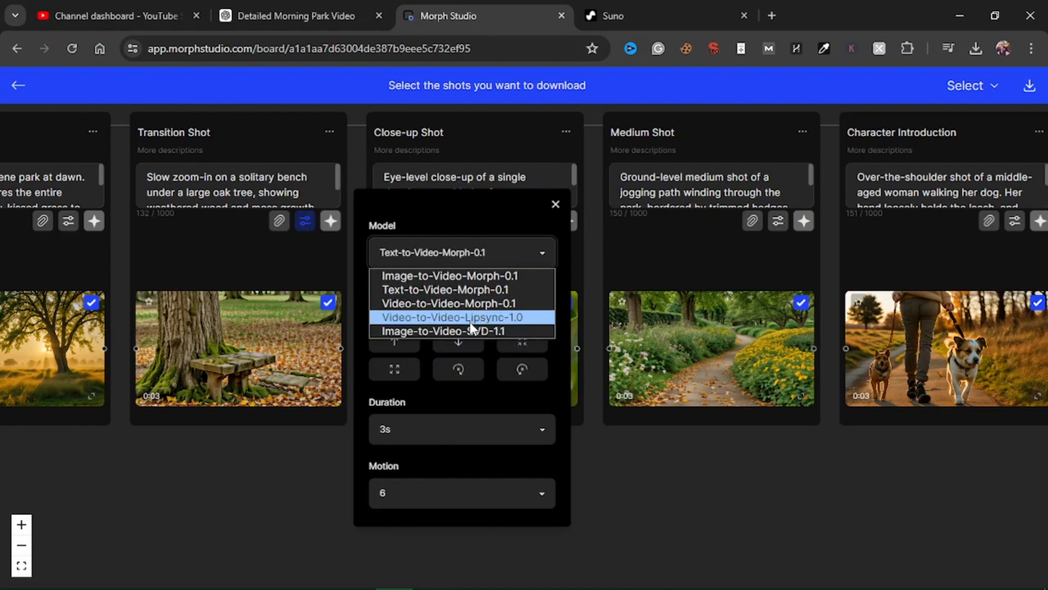
{"action": "left_click", "coordinate": [492, 222]}
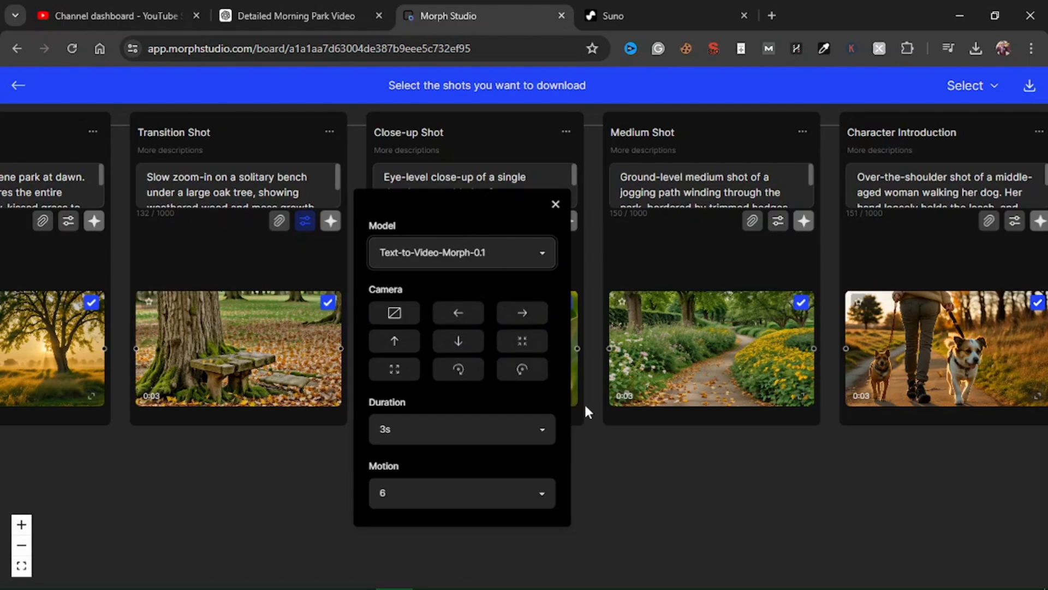
Step: Close the Transition Shot's settings panel and exit the shot download selection mode
{"action": "scroll", "coordinate": [589, 373], "scroll_direction": "up", "scroll_amount": 3}
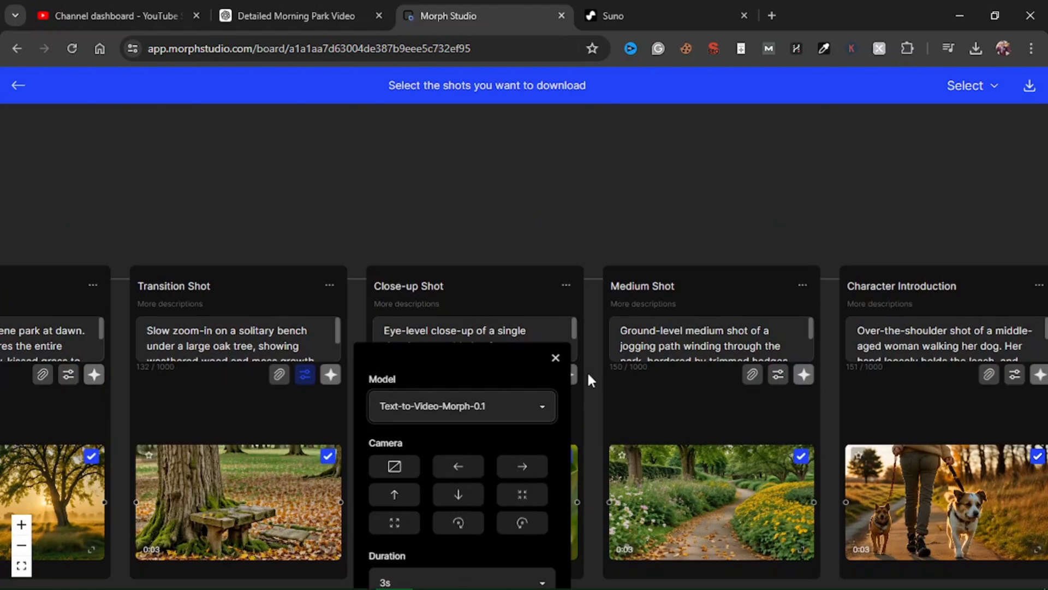
{"action": "left_click", "coordinate": [556, 358]}
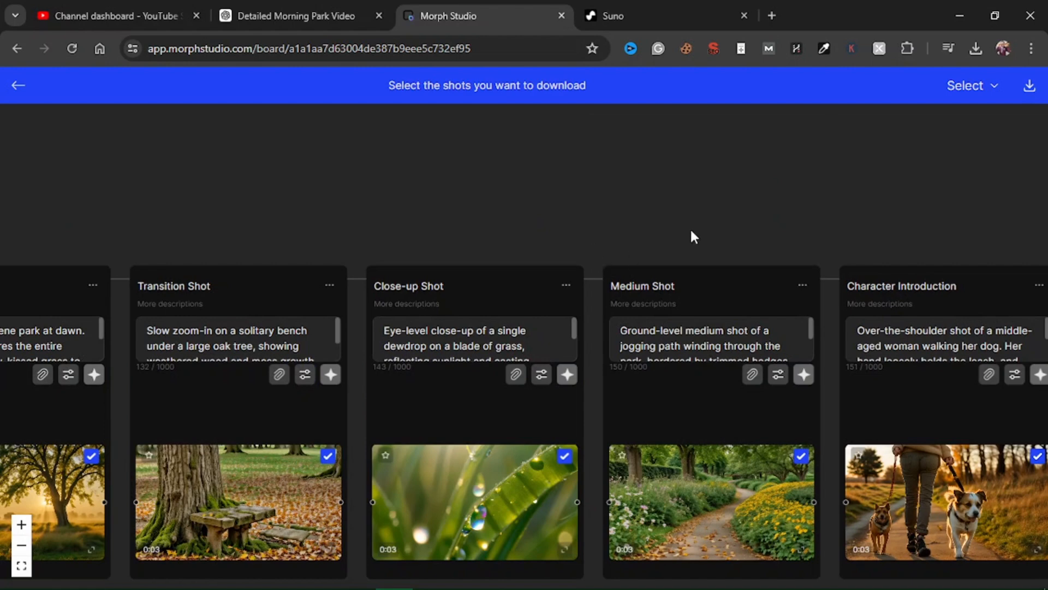
{"action": "left_click", "coordinate": [19, 87]}
{"action": "scroll", "coordinate": [571, 216], "scroll_direction": "up", "scroll_amount": 2}
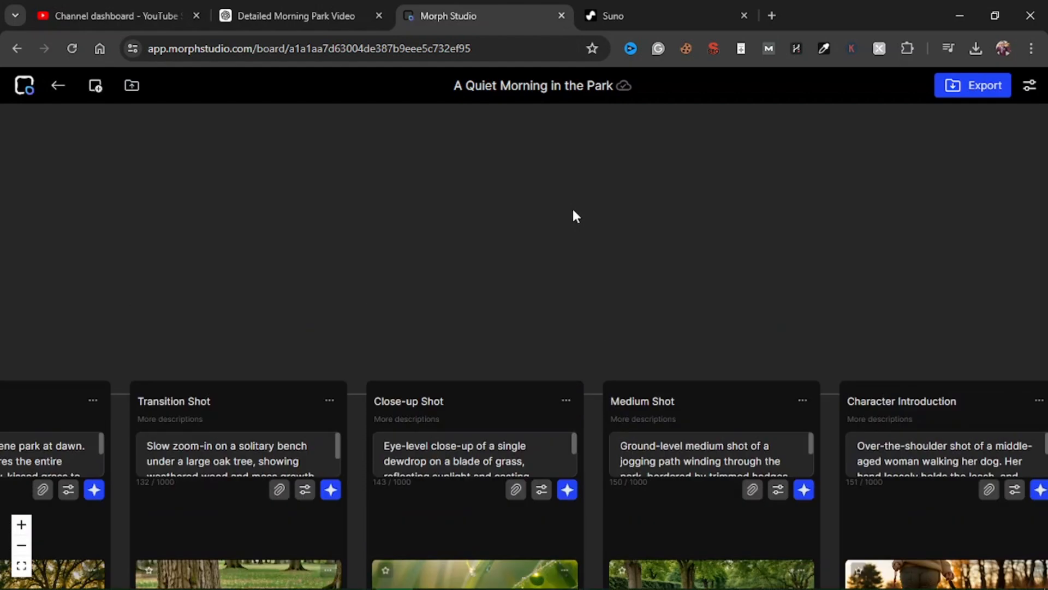
{"action": "scroll", "coordinate": [572, 216], "scroll_direction": "up", "scroll_amount": 4}
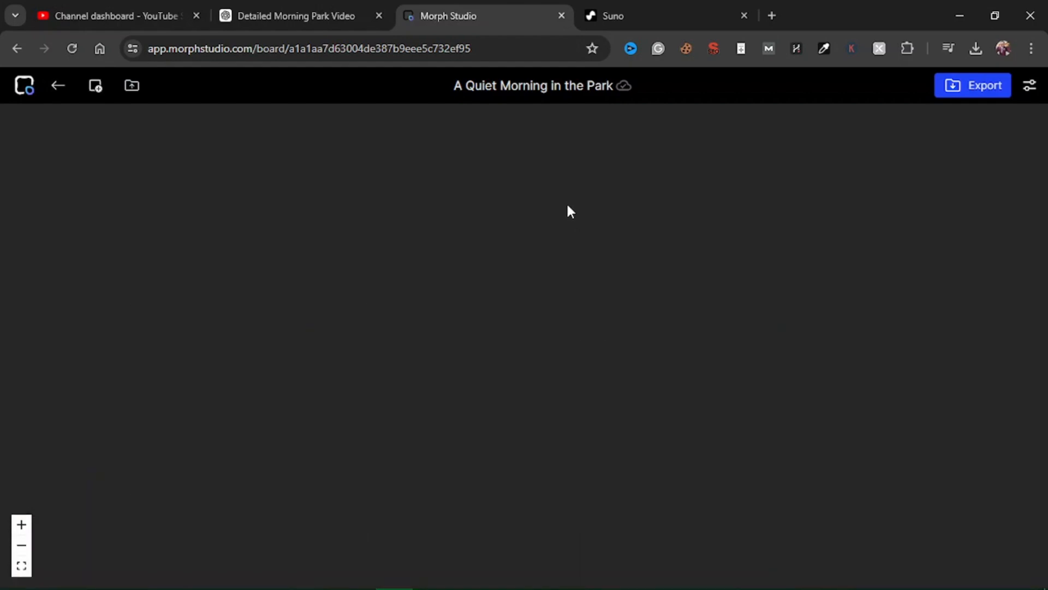
{"action": "scroll", "coordinate": [568, 211], "scroll_direction": "down", "scroll_amount": 6}
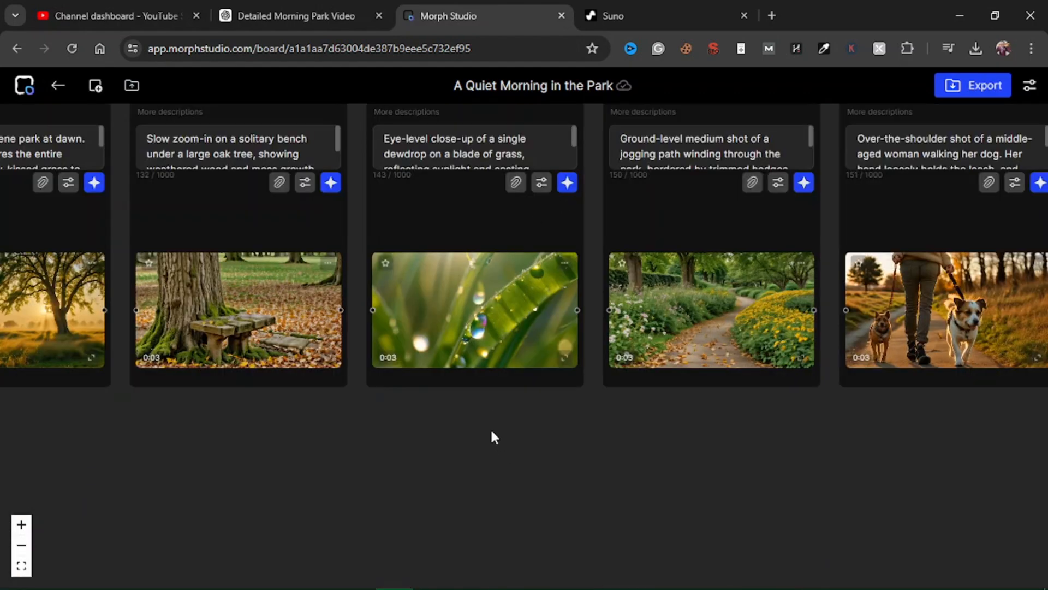